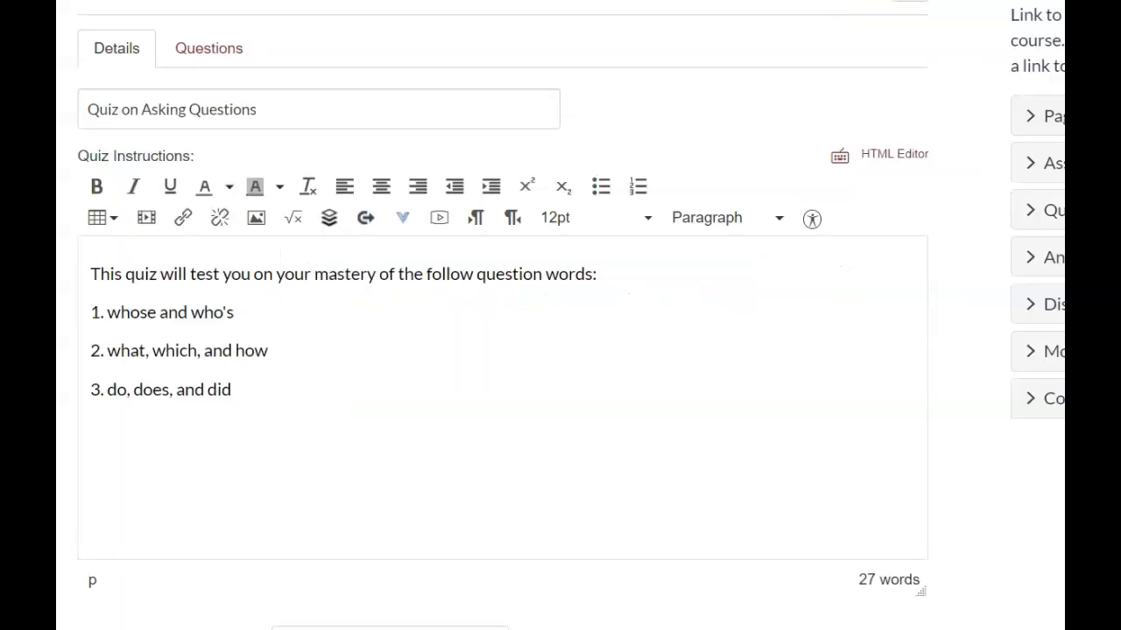
Step: Save the details of the Quiz on Asking Questions without publishing it
scroll(503, 350, "down", 12)
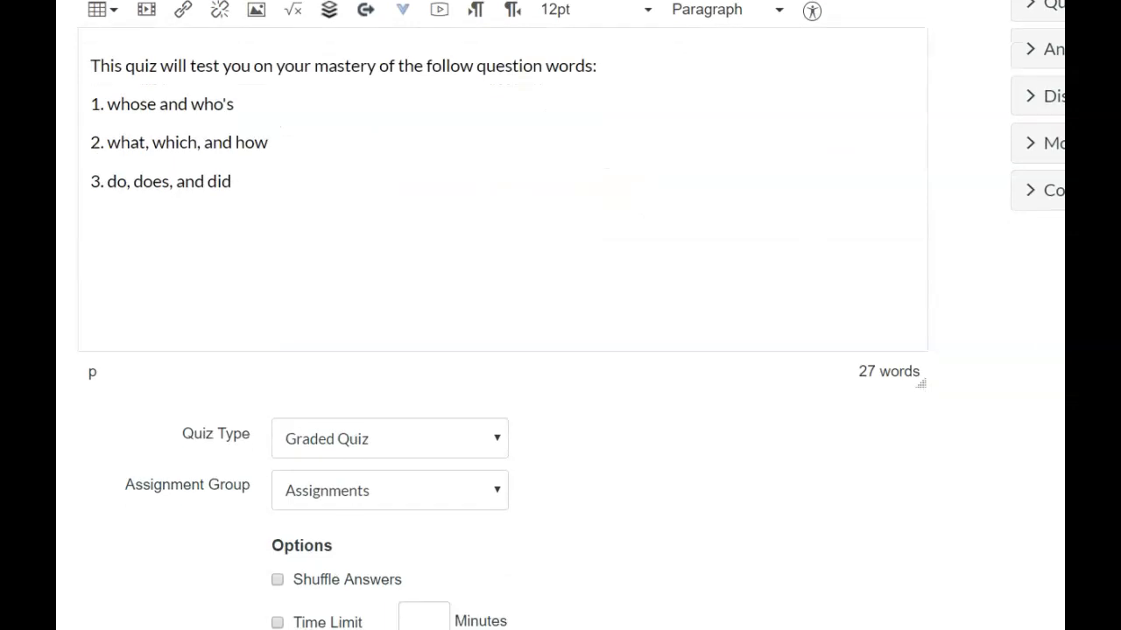
scroll(502, 350, "down", 1)
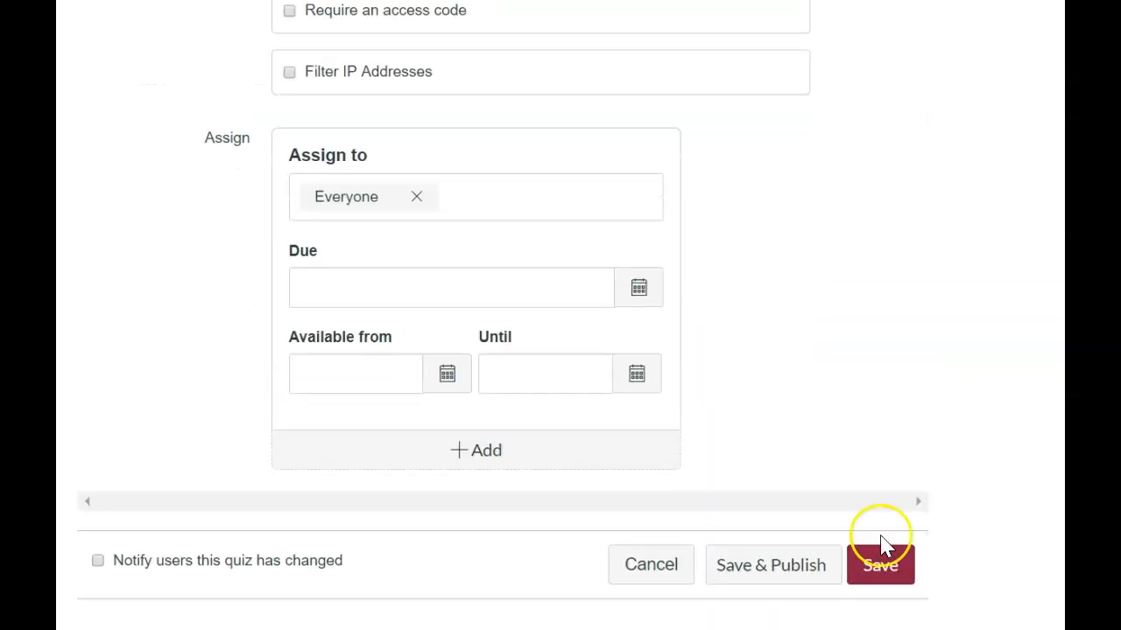
left_click(873, 567)
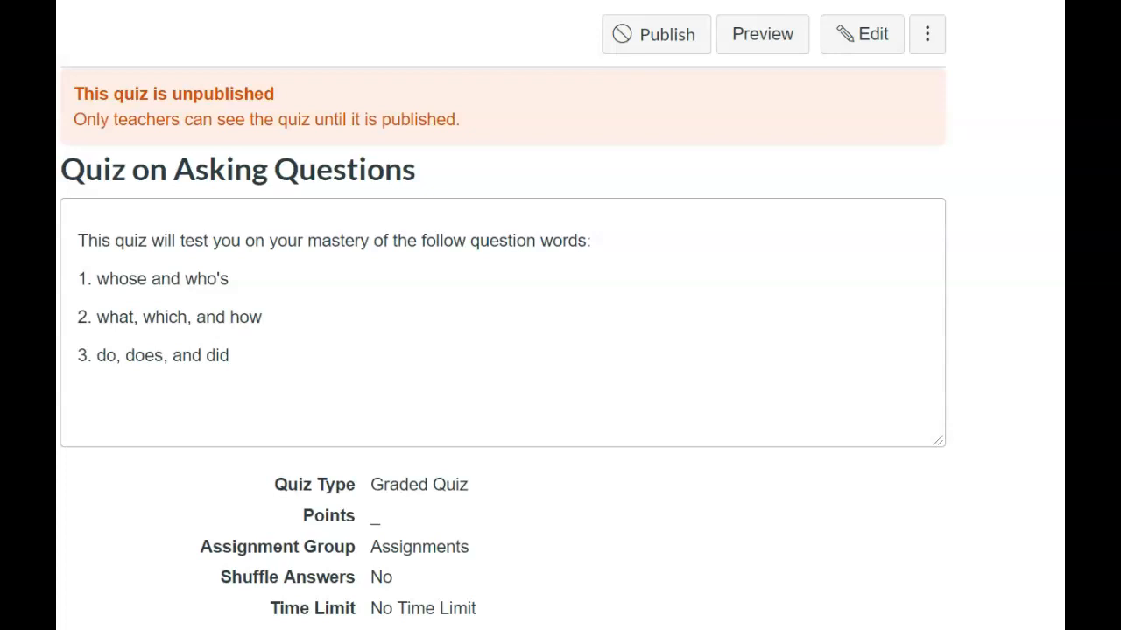
Step: Reopen the saved quiz for editing and show its list of questions
scroll(502, 315, "down", 1)
scroll(502, 316, "down", 2)
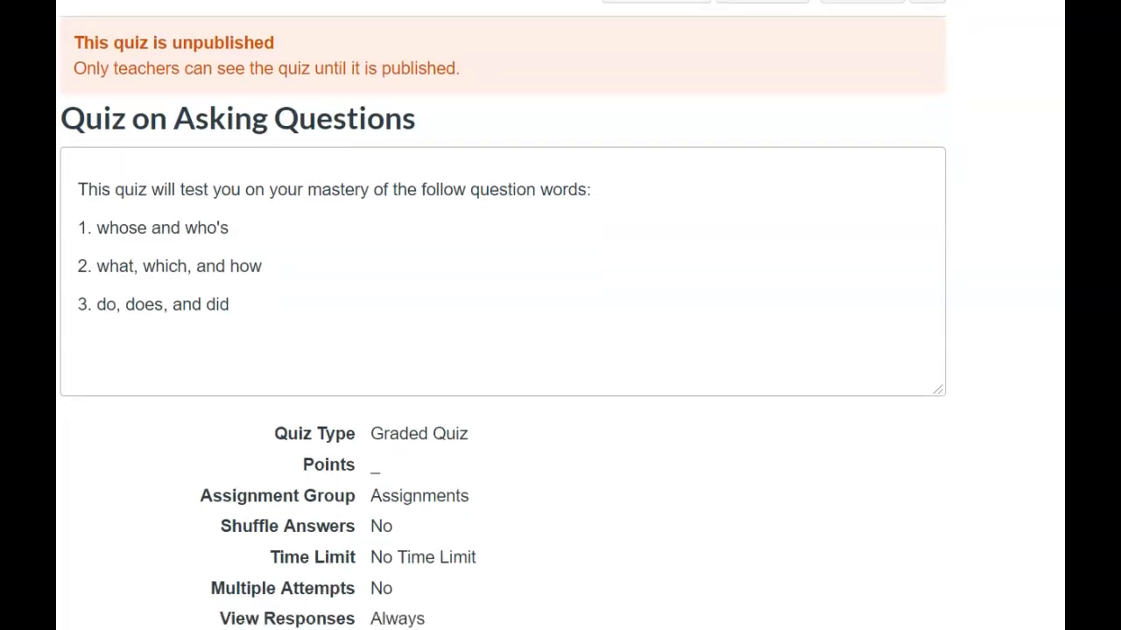
scroll(503, 315, "up", 2)
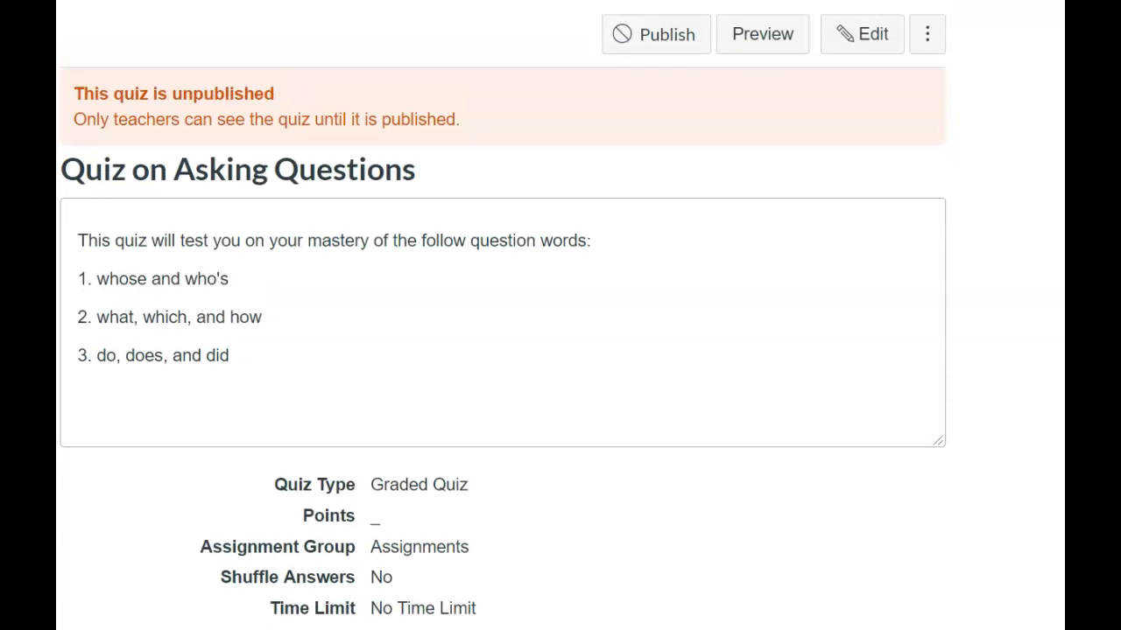
scroll(503, 315, "down", 2)
scroll(502, 315, "up", 2)
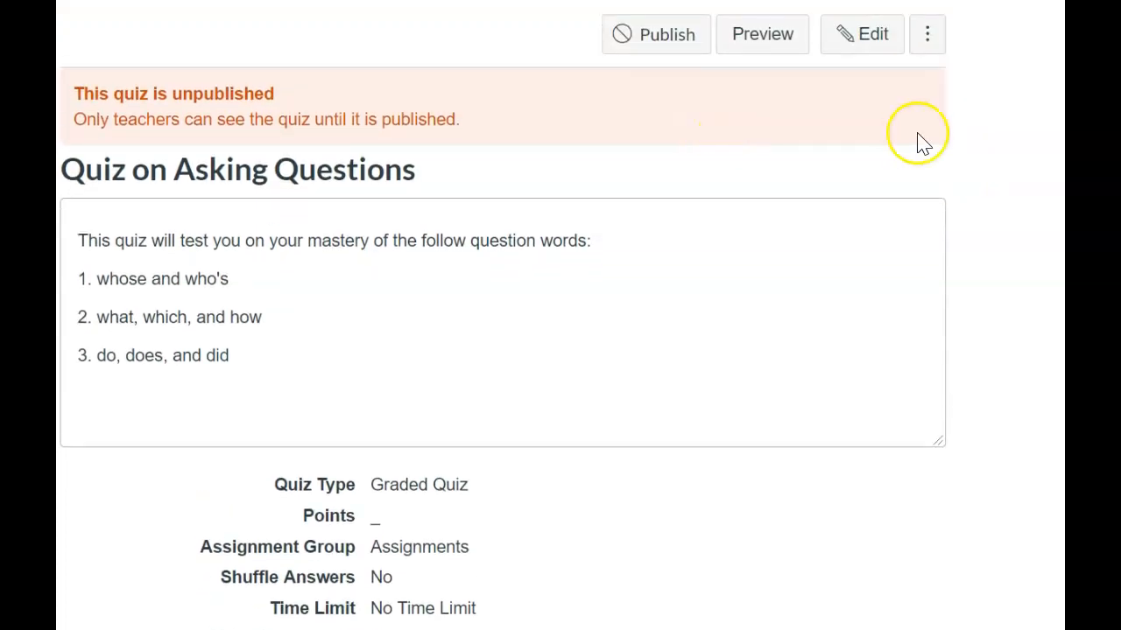
left_click(886, 36)
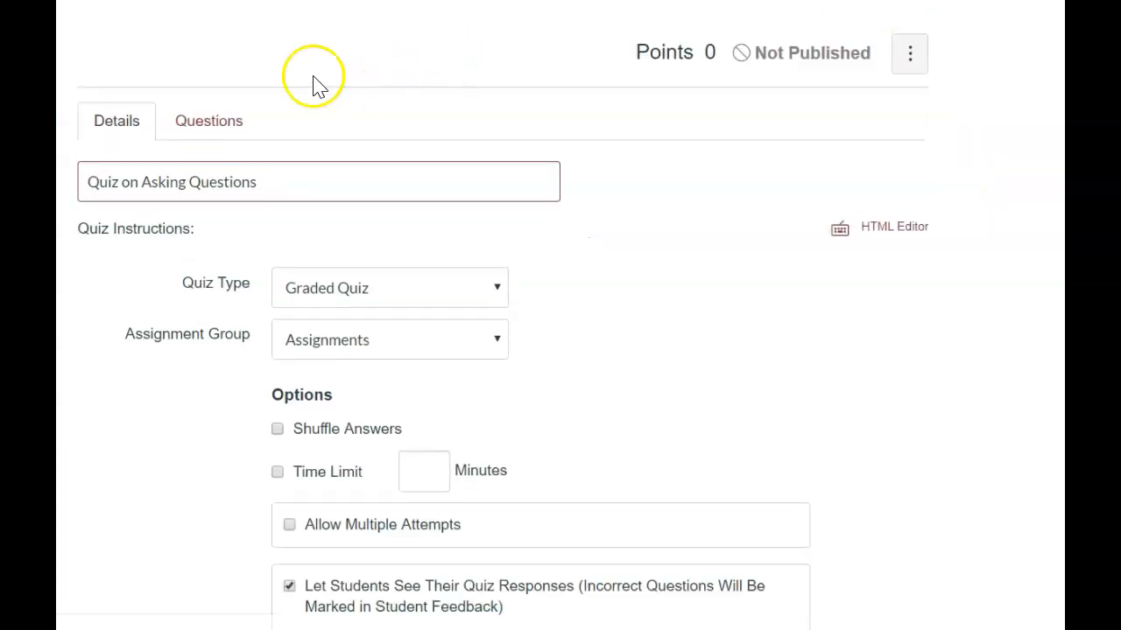
left_click(210, 130)
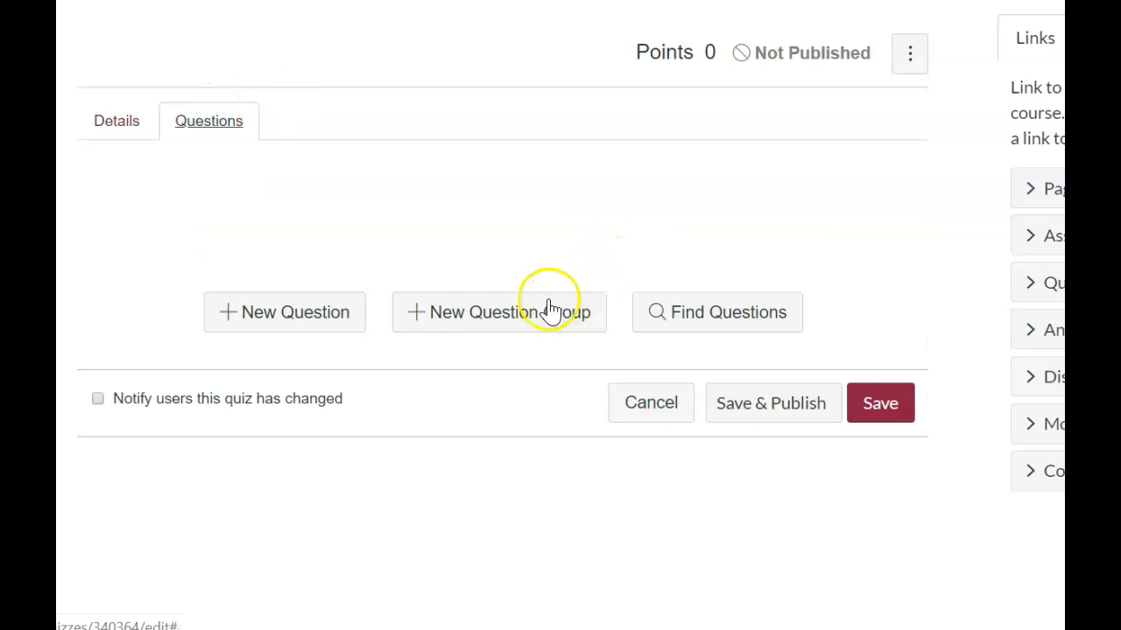
Step: Create a question group named "Whose and Who's" that picks 10 questions
left_click(515, 322)
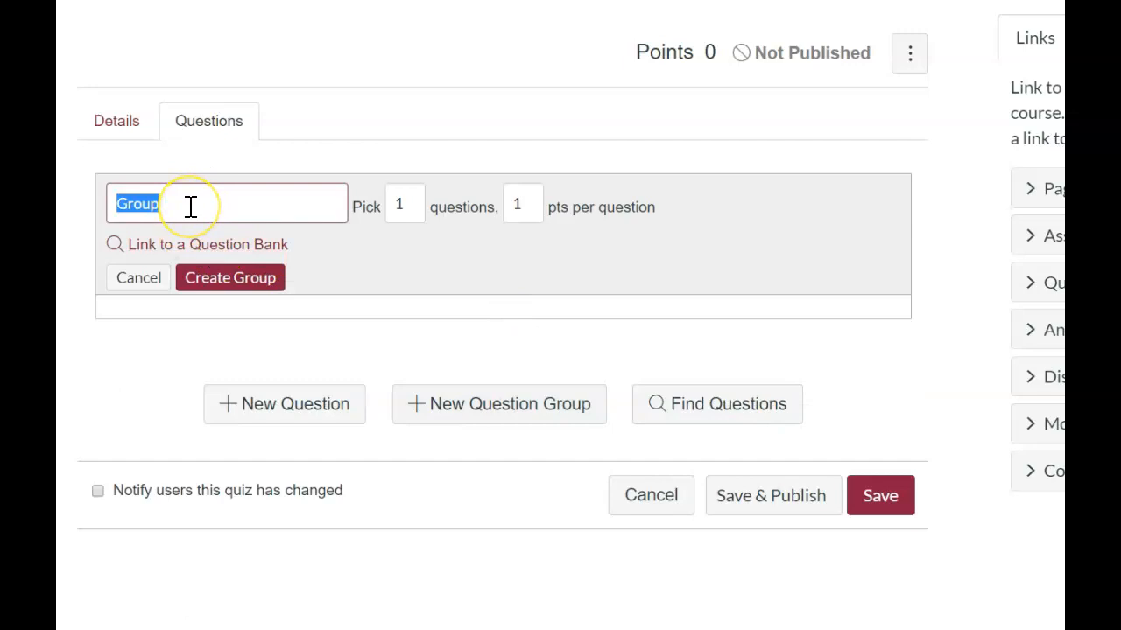
type("Whose and Who's")
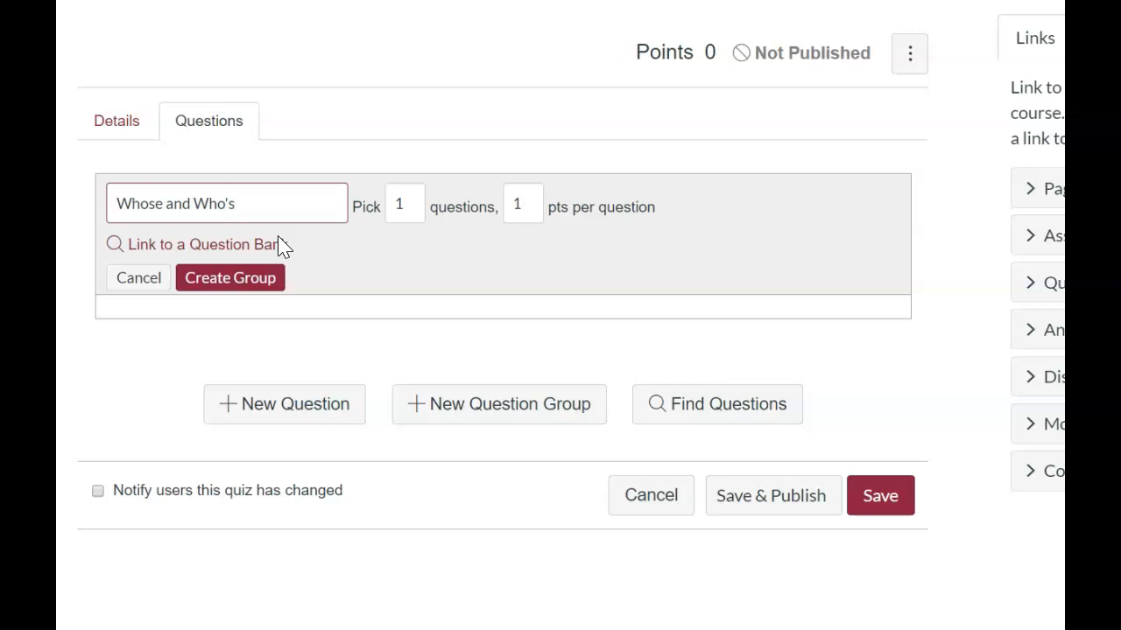
left_click(405, 200)
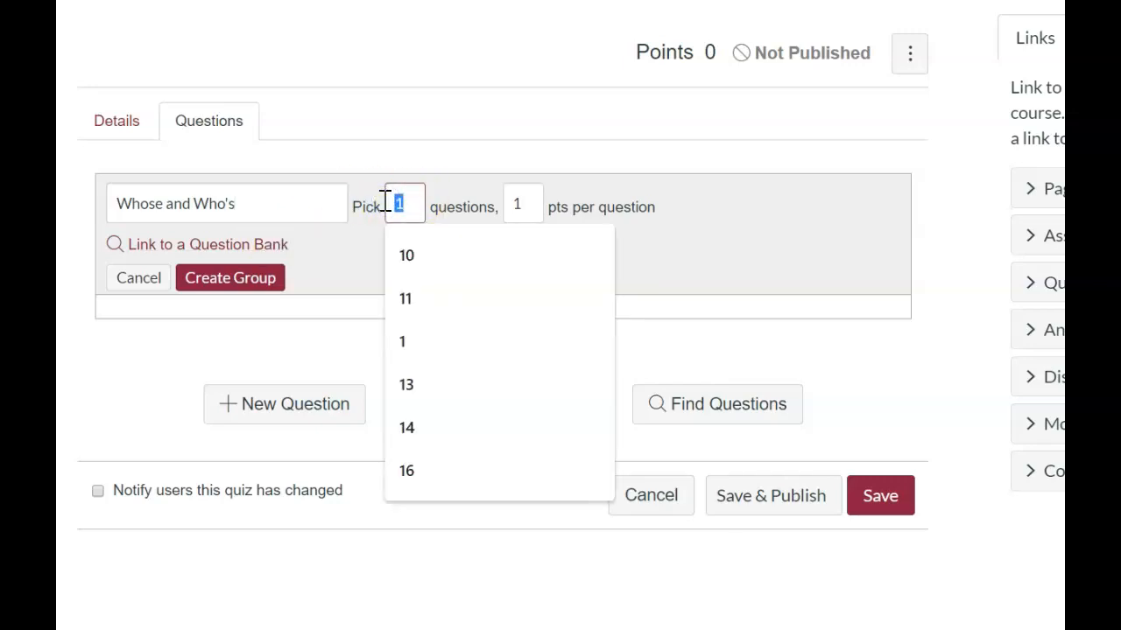
type("10")
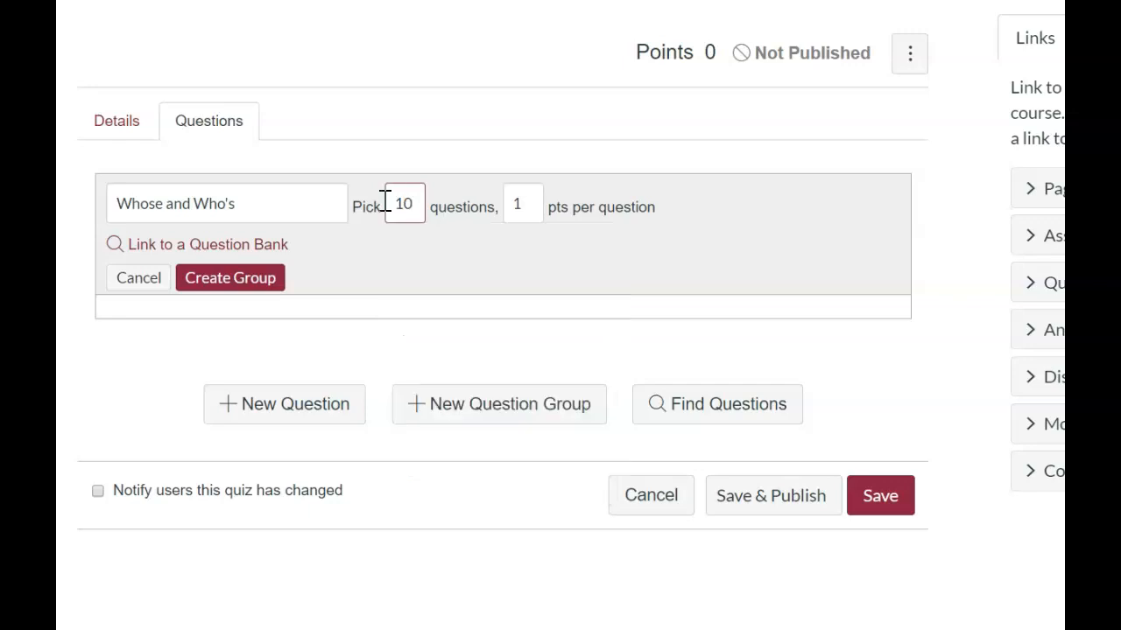
left_click(211, 289)
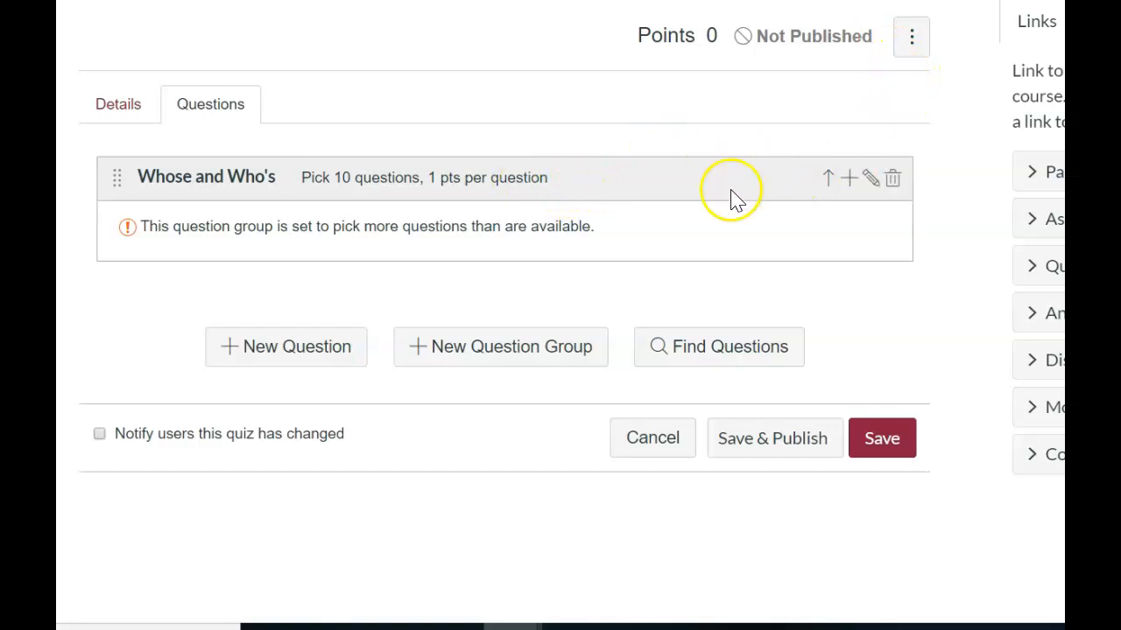
Step: Add a multiple-choice question to the Whose and Who's group with the text "_____________your favorite relative?"
left_click(849, 182)
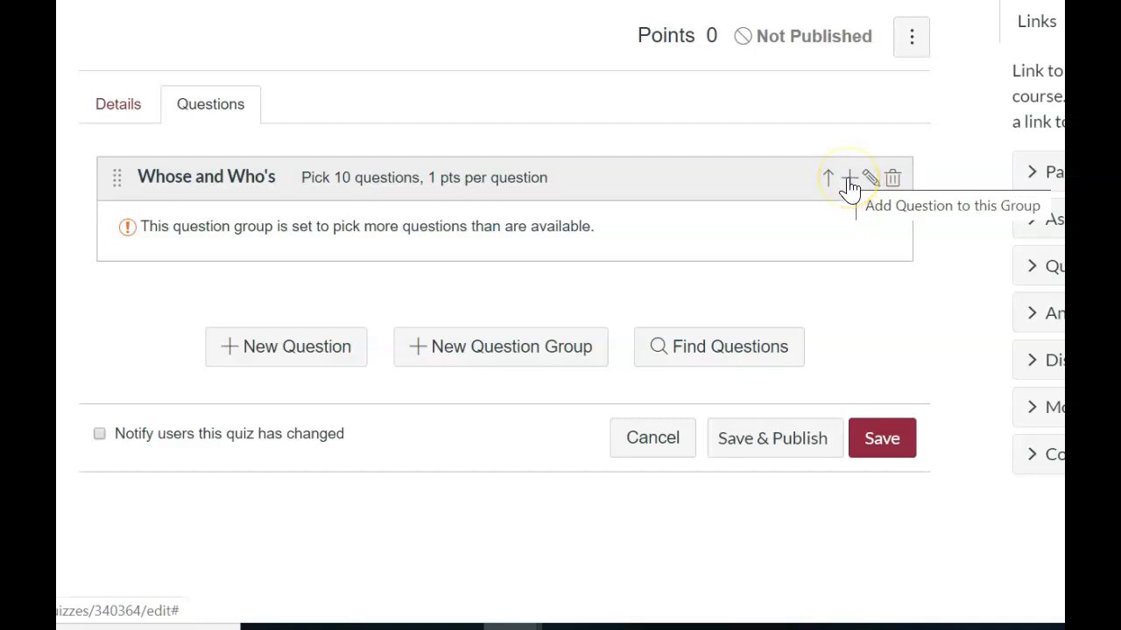
left_click(850, 182)
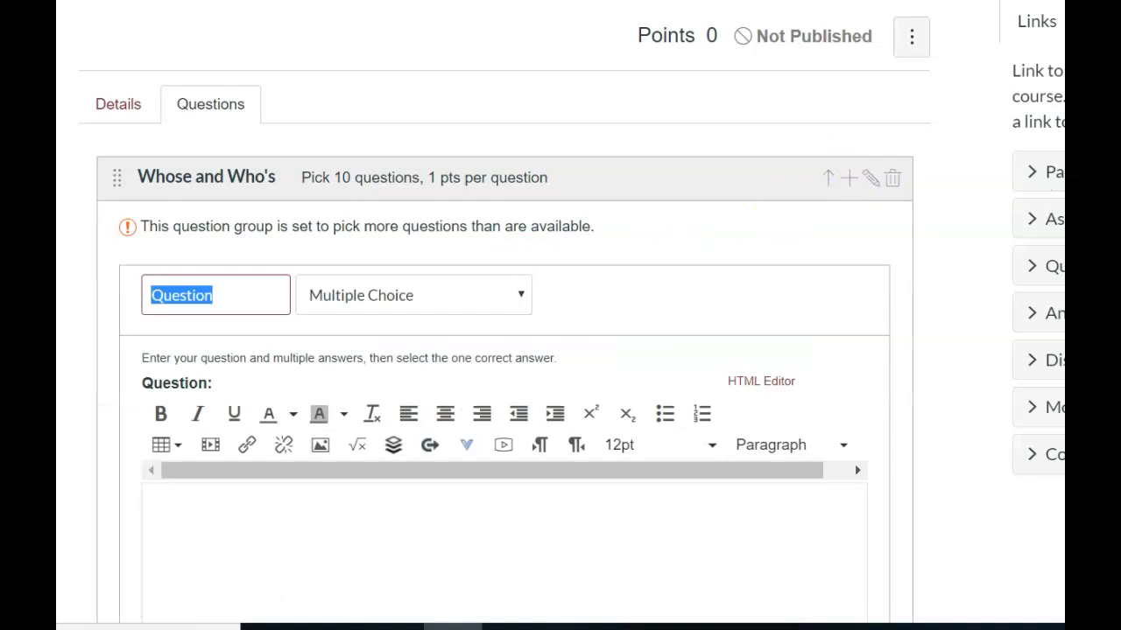
scroll(210, 93, "down", 2)
type("_____________your favorite relative?")
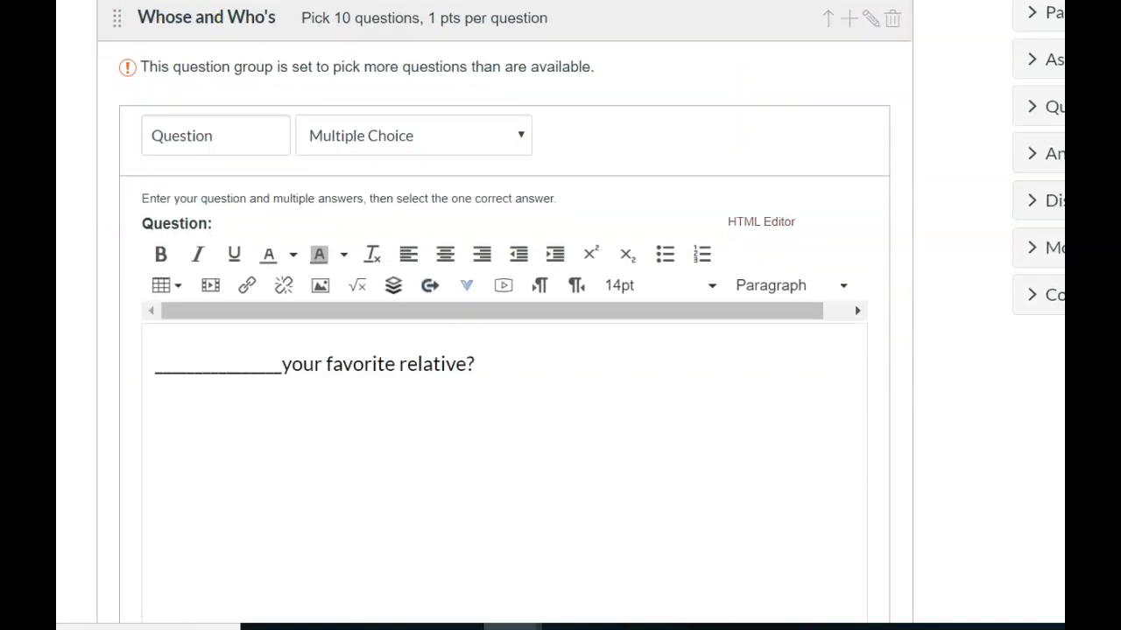
Step: Delete the two blank possible answers of the favorite-relative question and save the question
scroll(505, 394, "down", 1)
scroll(505, 350, "down", 5)
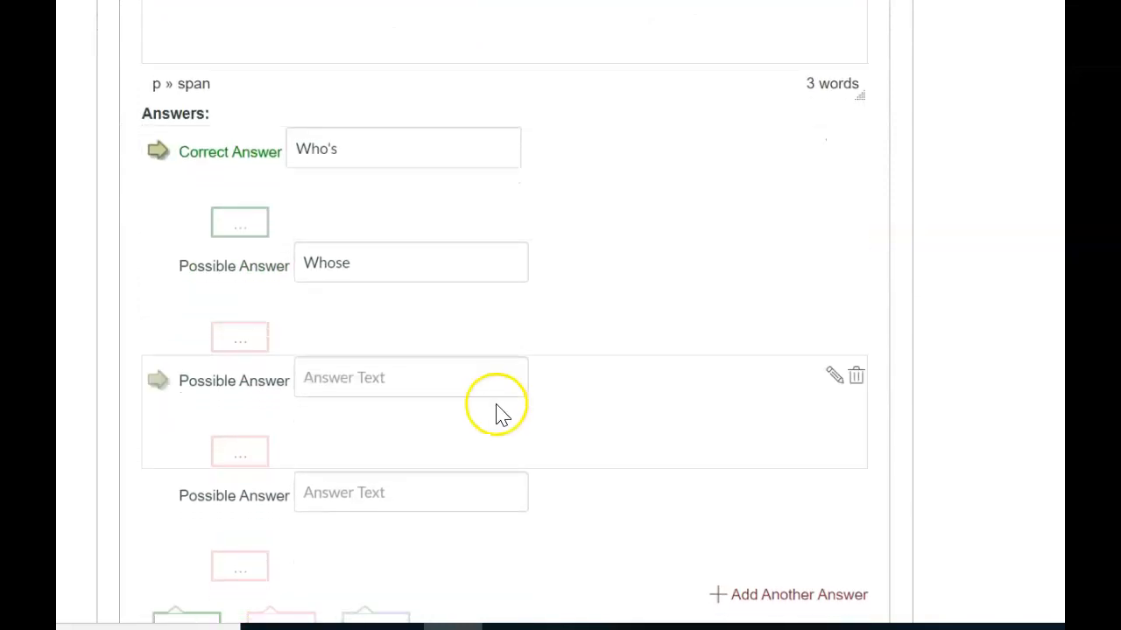
left_click(857, 378)
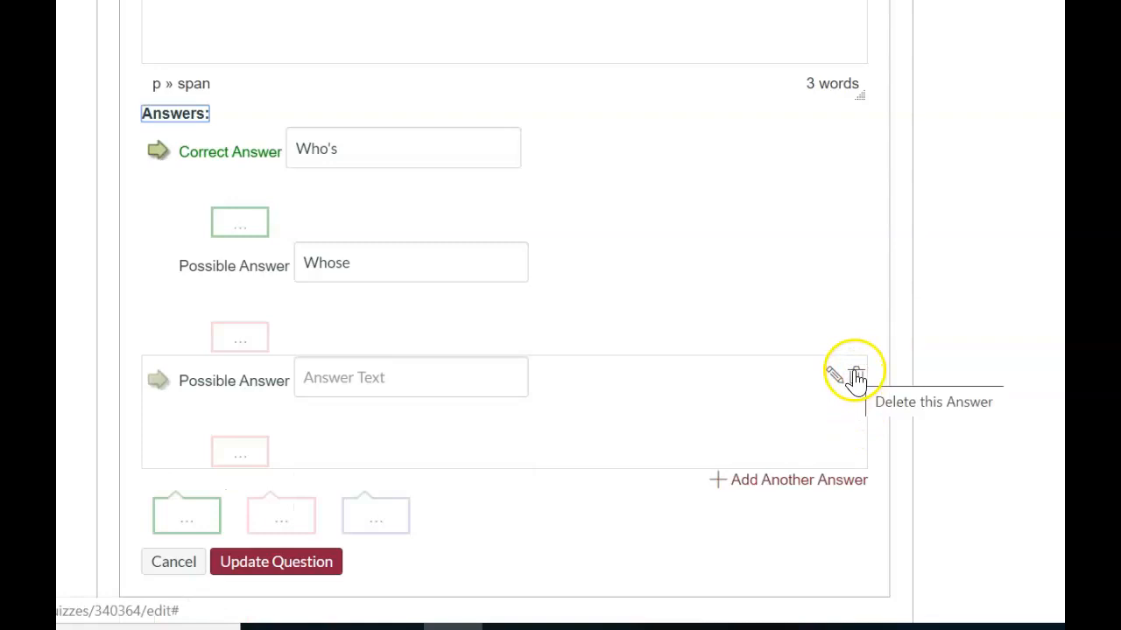
left_click(857, 378)
left_click(251, 449)
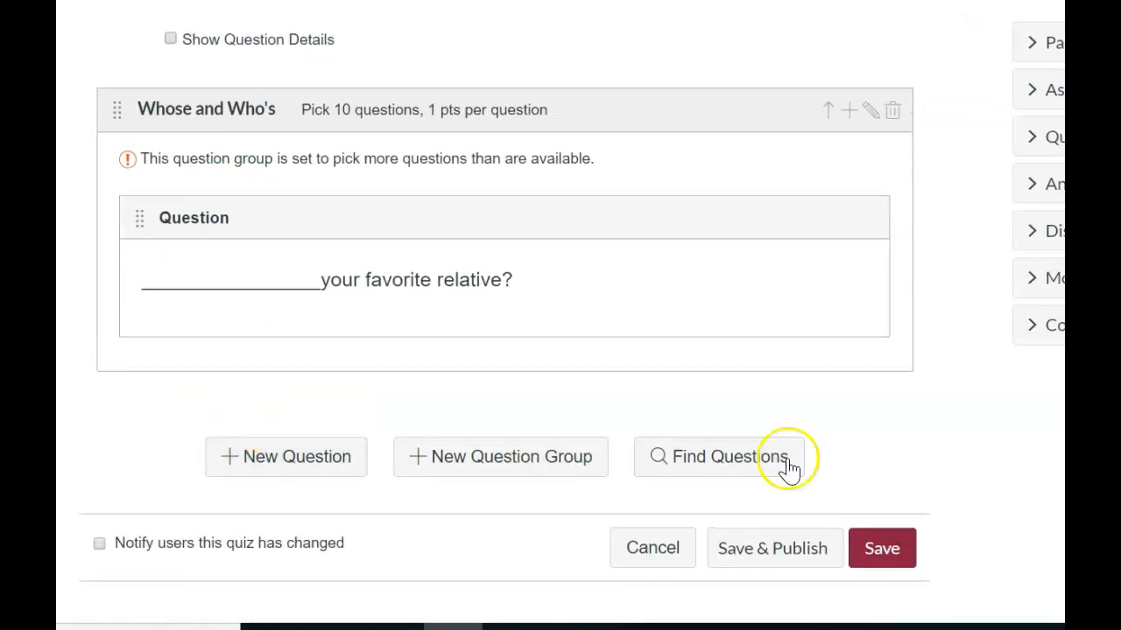
Step: Add the question "Have you ever borrowed anyone's car? ____was it?" and move it into the Whose and Who's group below the favorite-relative question
right_click(134, 424)
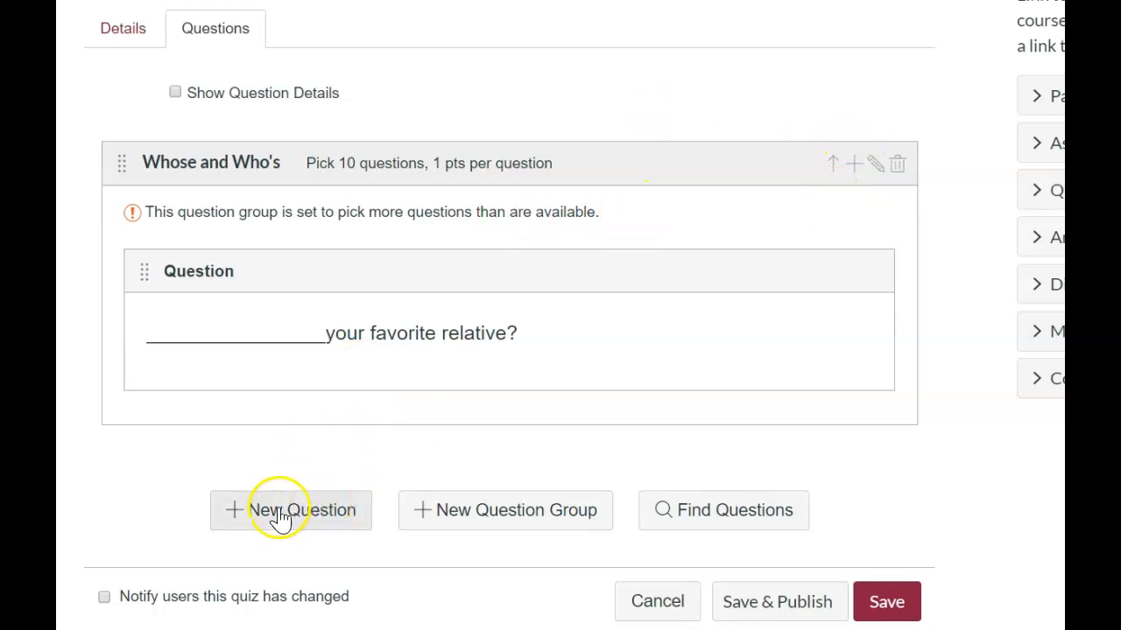
left_click(344, 518)
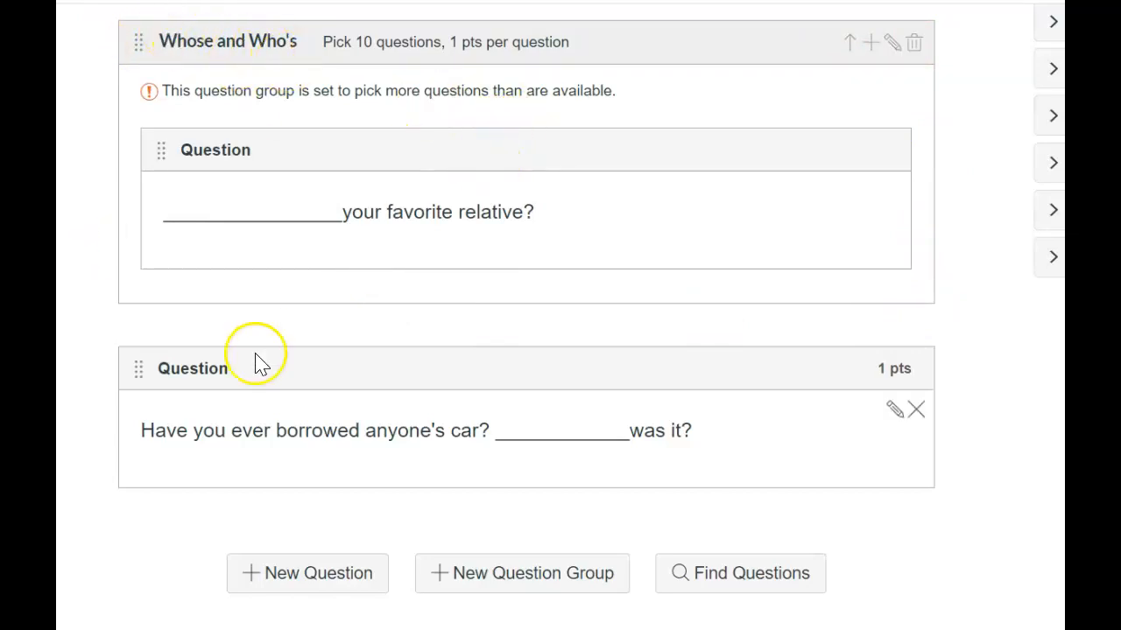
left_click(135, 373)
left_click_drag(136, 371, 152, 280)
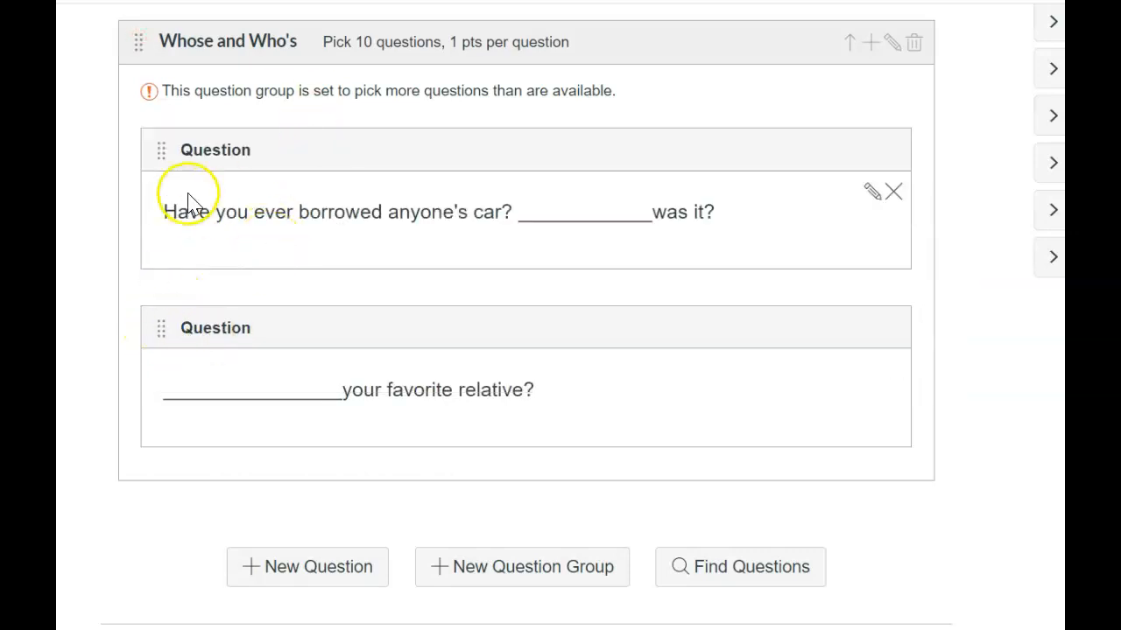
left_click_drag(158, 330, 167, 506)
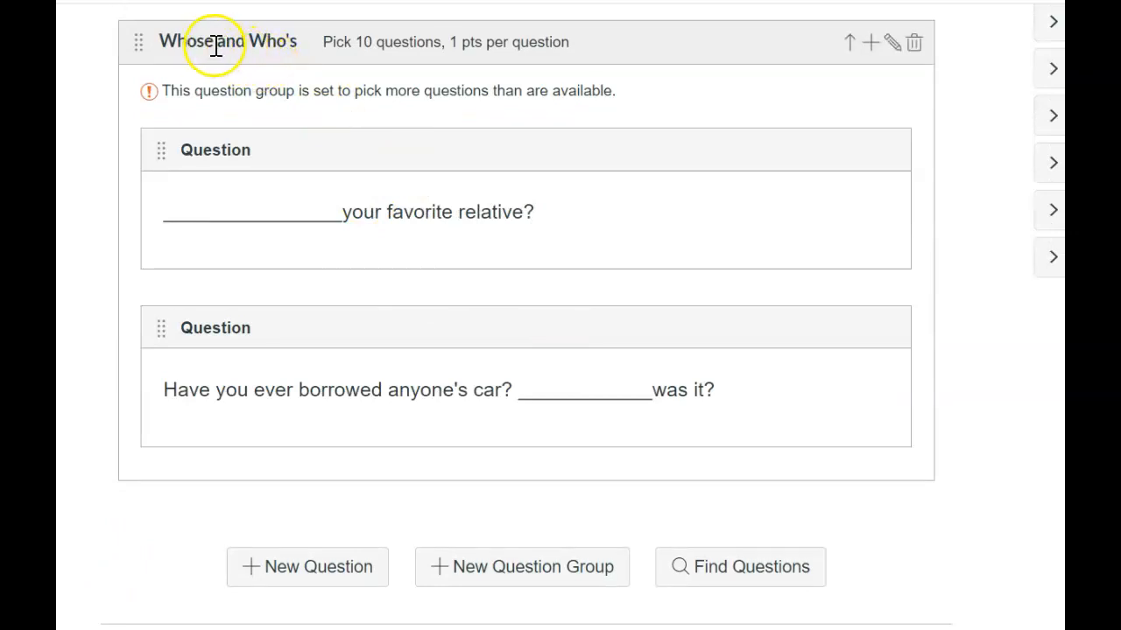
Step: Create a second question group named "What or Which or How" that picks 13 questions
left_click(542, 578)
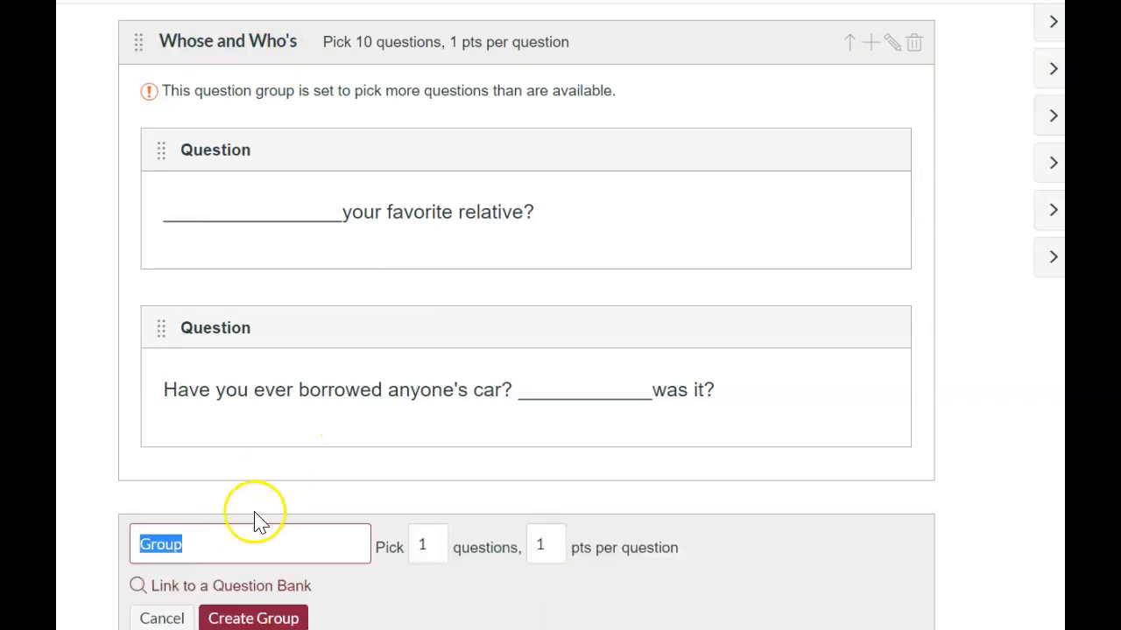
right_click(198, 539)
left_click(251, 308)
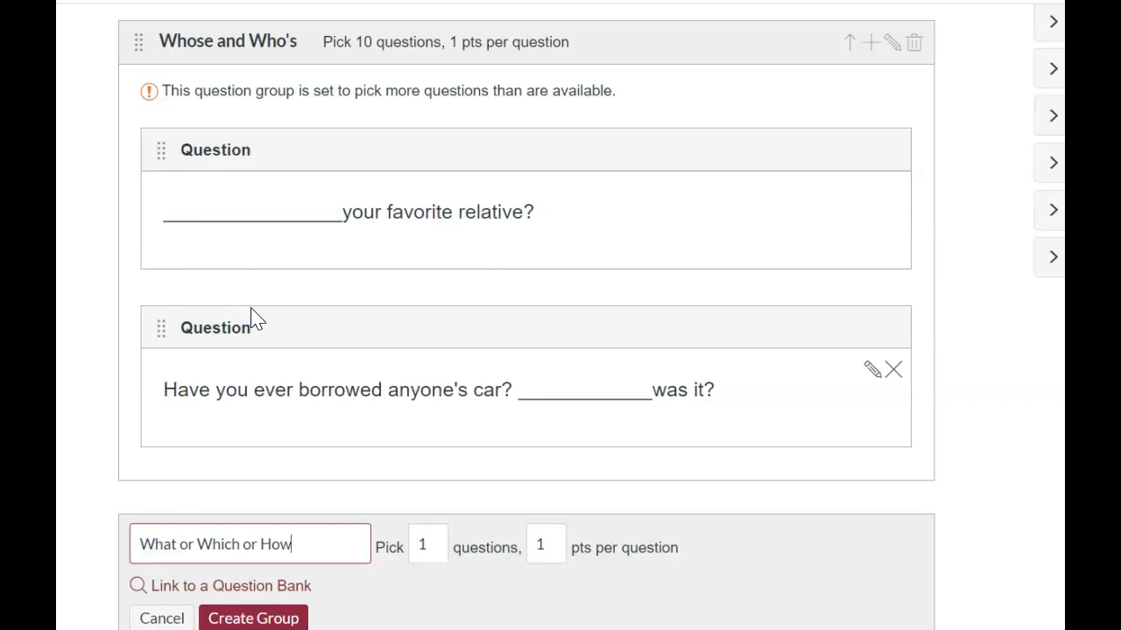
left_click(438, 545)
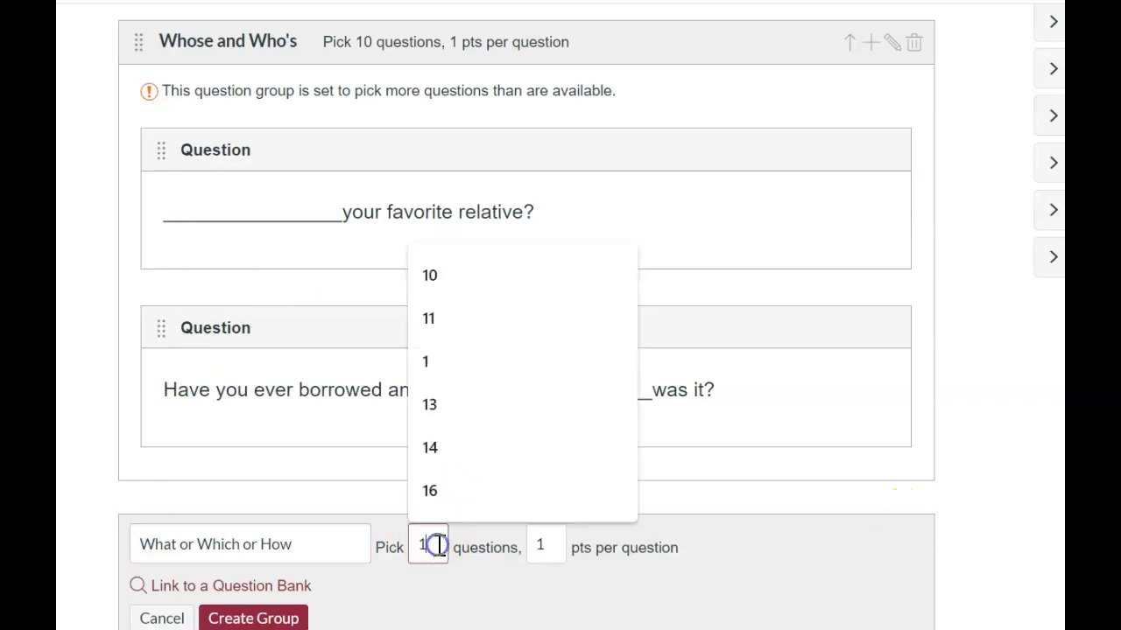
type("3")
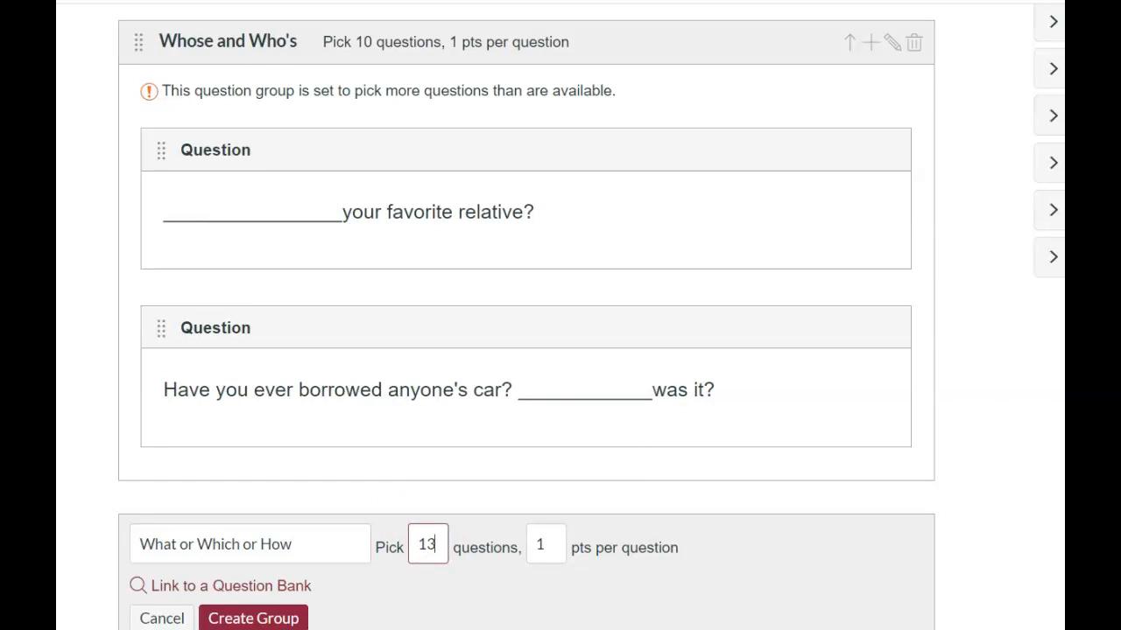
scroll(245, 438, "down", 2)
left_click(241, 448)
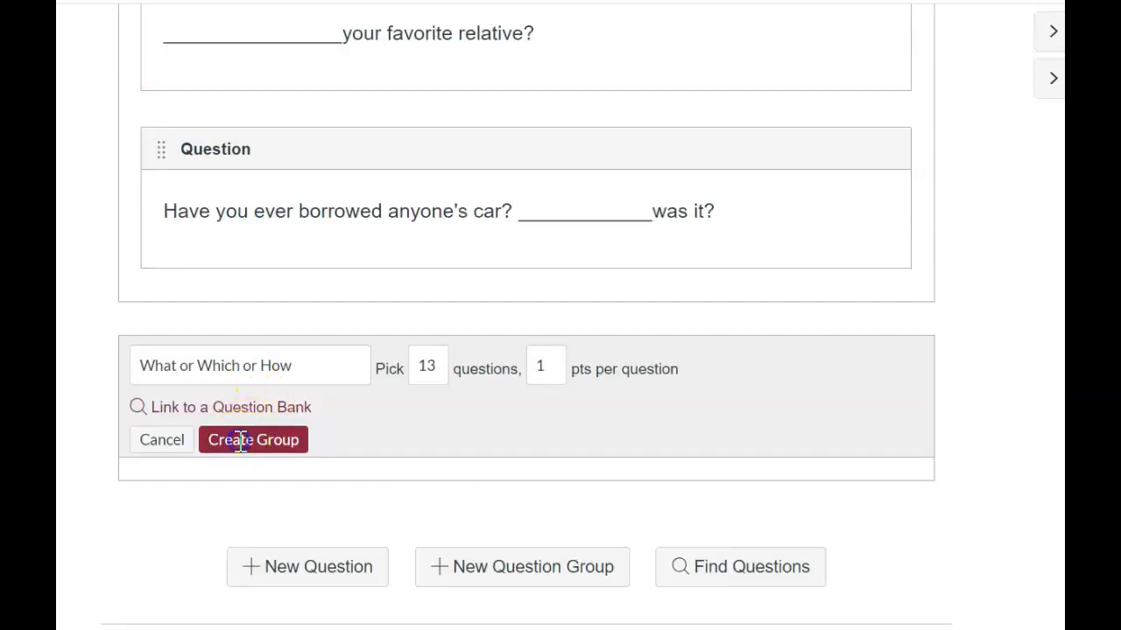
Step: Edit the two-blank question about bedtime and hours of sleep, setting its points to 2
scroll(696, 306, "down", 3)
mouse_move(311, 261)
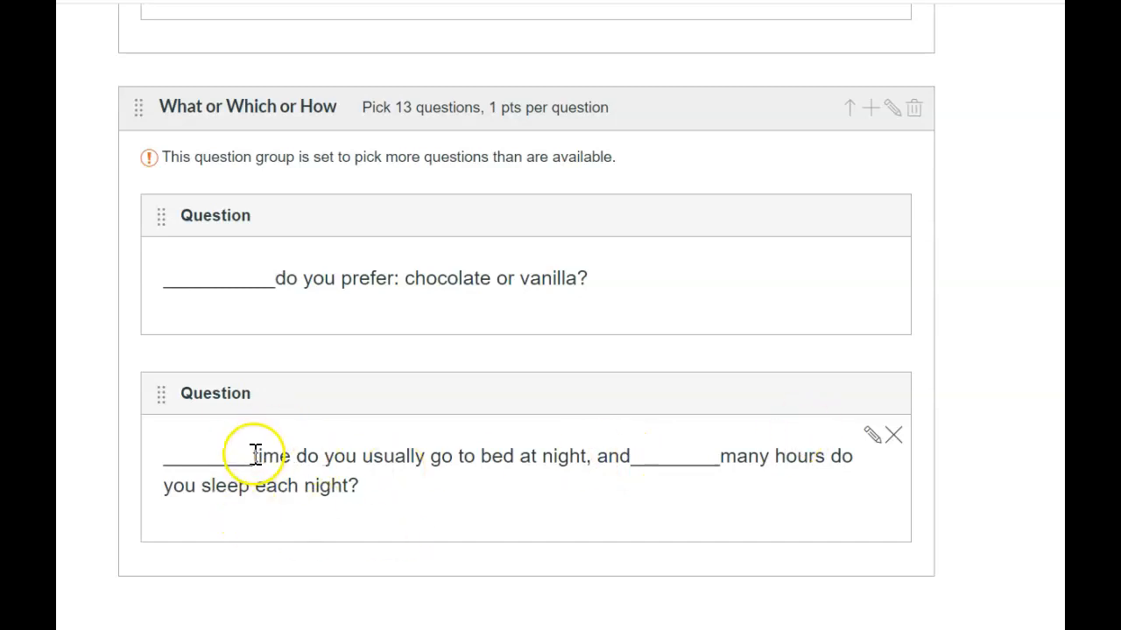
left_click_drag(253, 456, 324, 455)
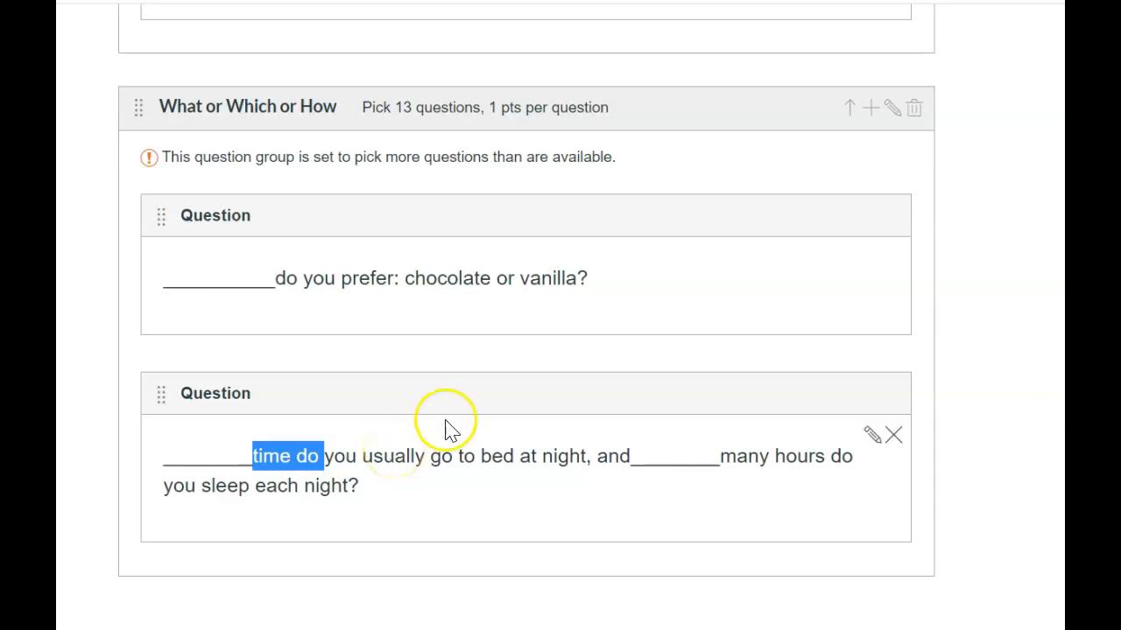
left_click(872, 440)
left_click(799, 410)
key("ctrl+a")
type("2")
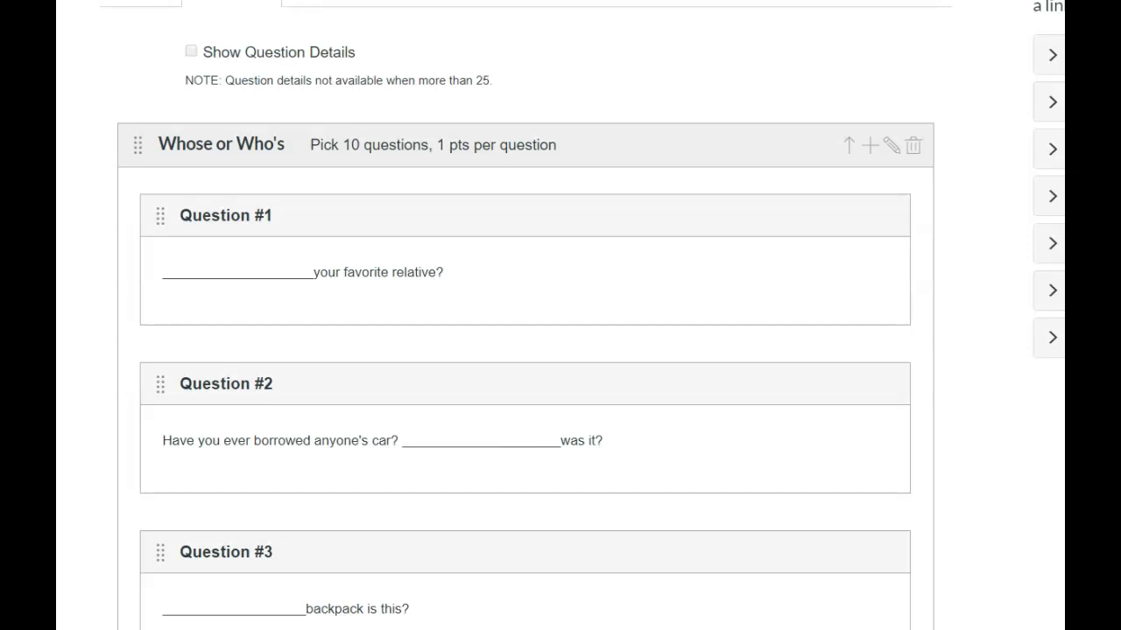
Step: Review the questions from the Whose or Who's group through the Do or Does or Did group and save the quiz
scroll(525, 350, "down", 12)
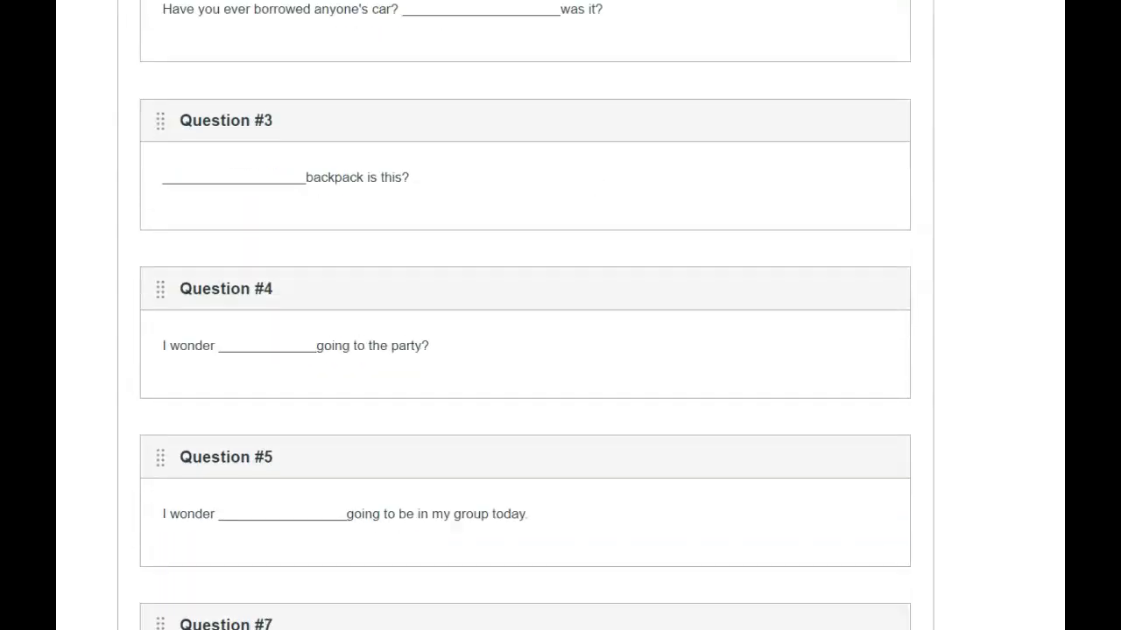
scroll(525, 316, "down", 7)
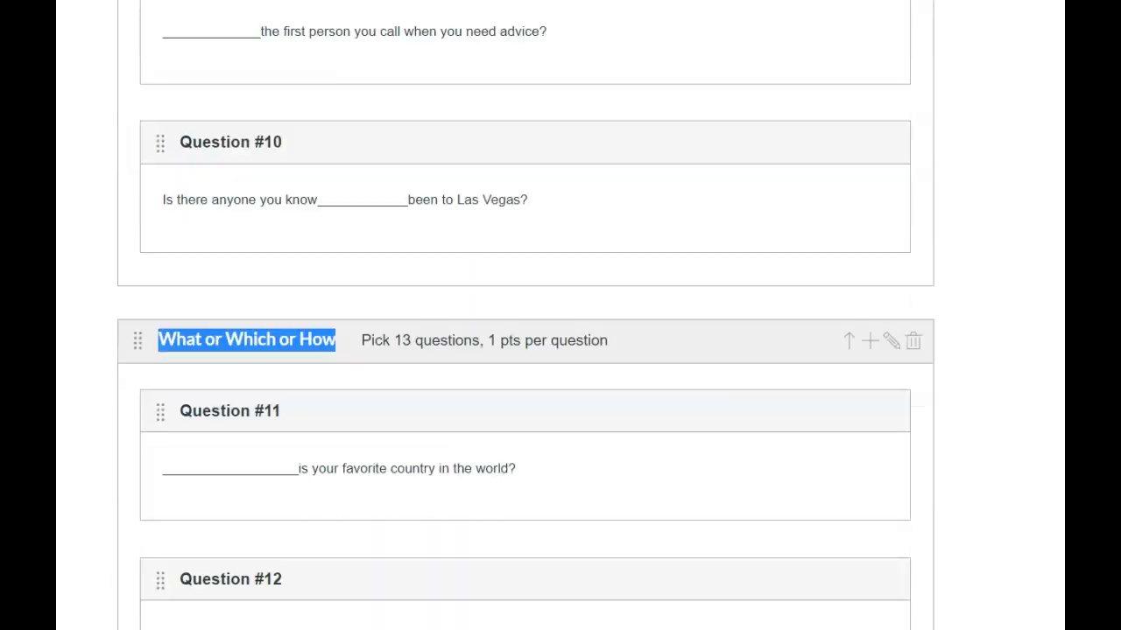
scroll(525, 350, "down", 11)
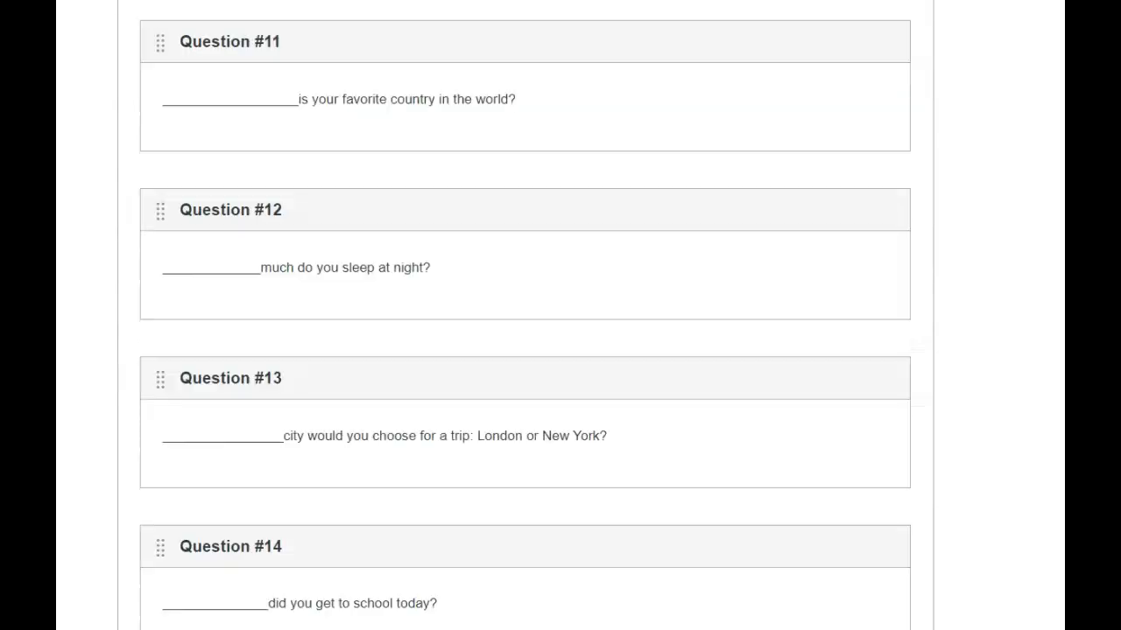
scroll(525, 350, "down", 12)
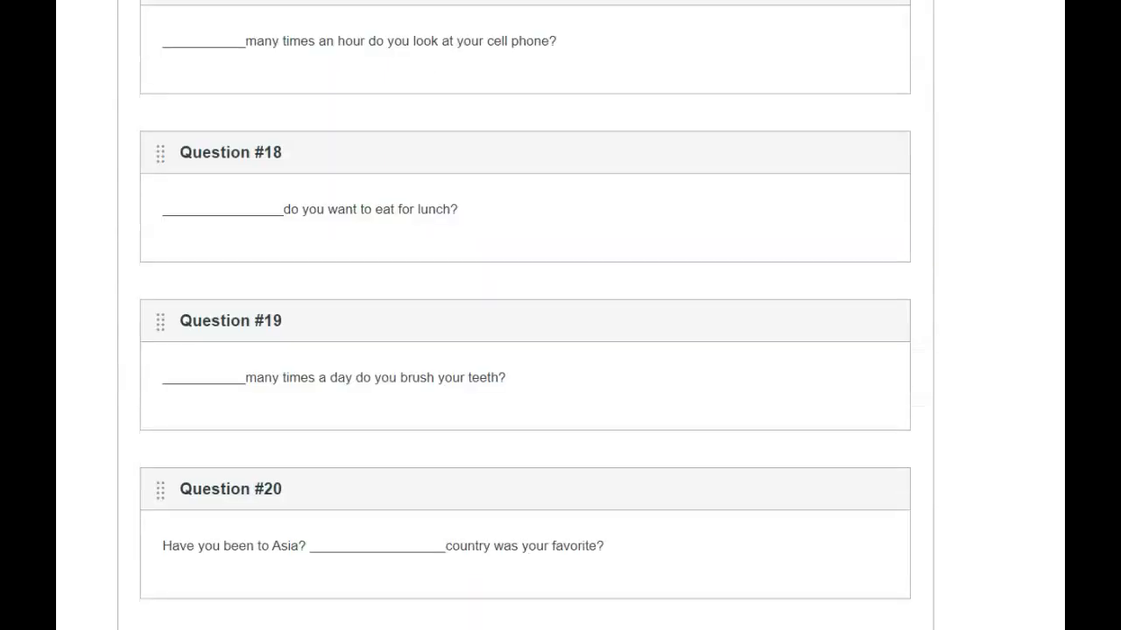
scroll(525, 350, "down", 3)
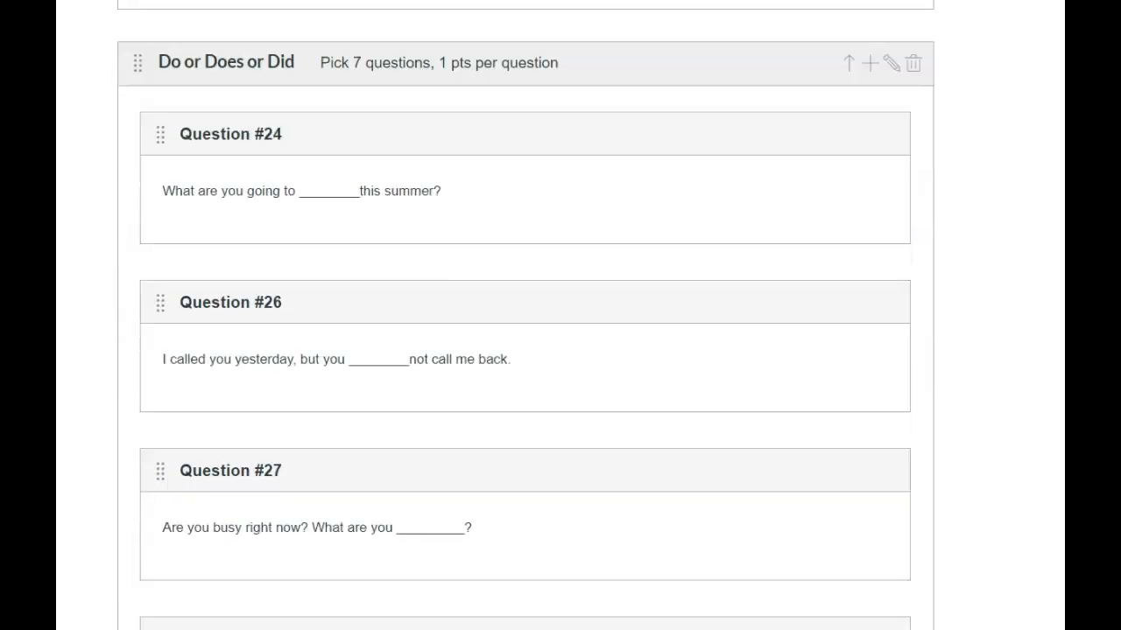
scroll(525, 350, "down", 9)
left_click(903, 619)
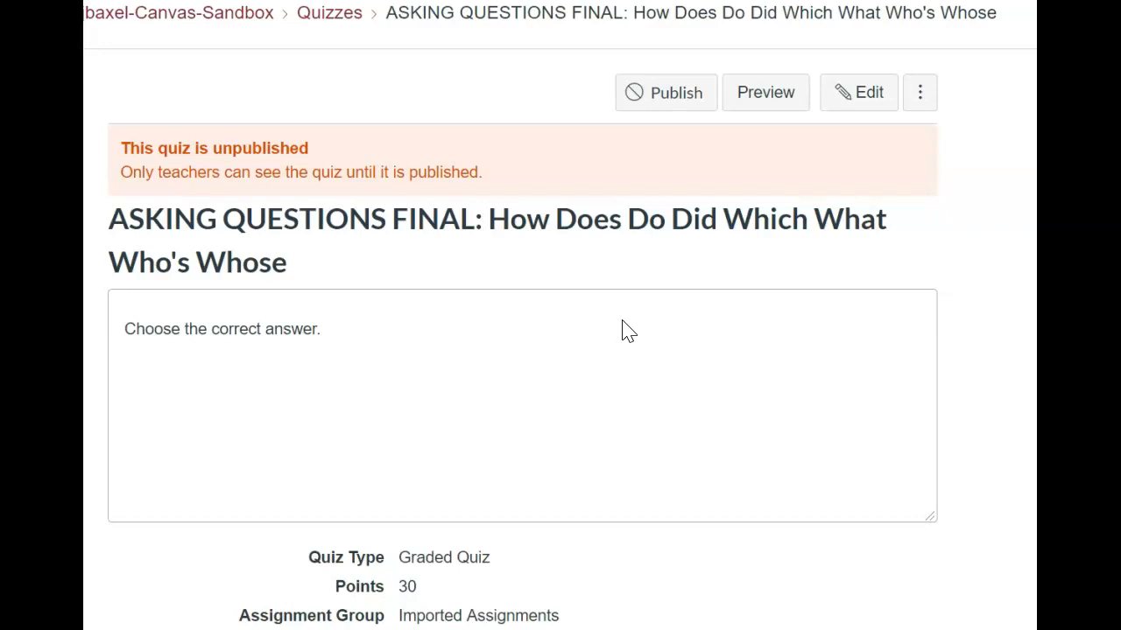
Step: Edit the quiz settings to shuffle the answers and apply a time limit of 50 minutes
left_click(887, 103)
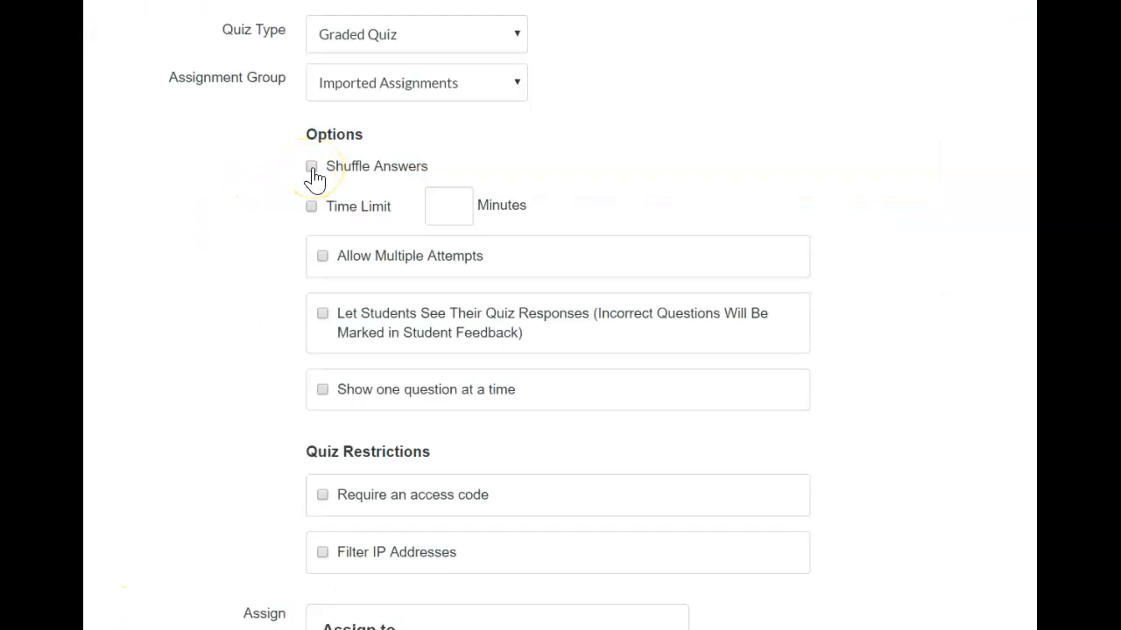
left_click(311, 168)
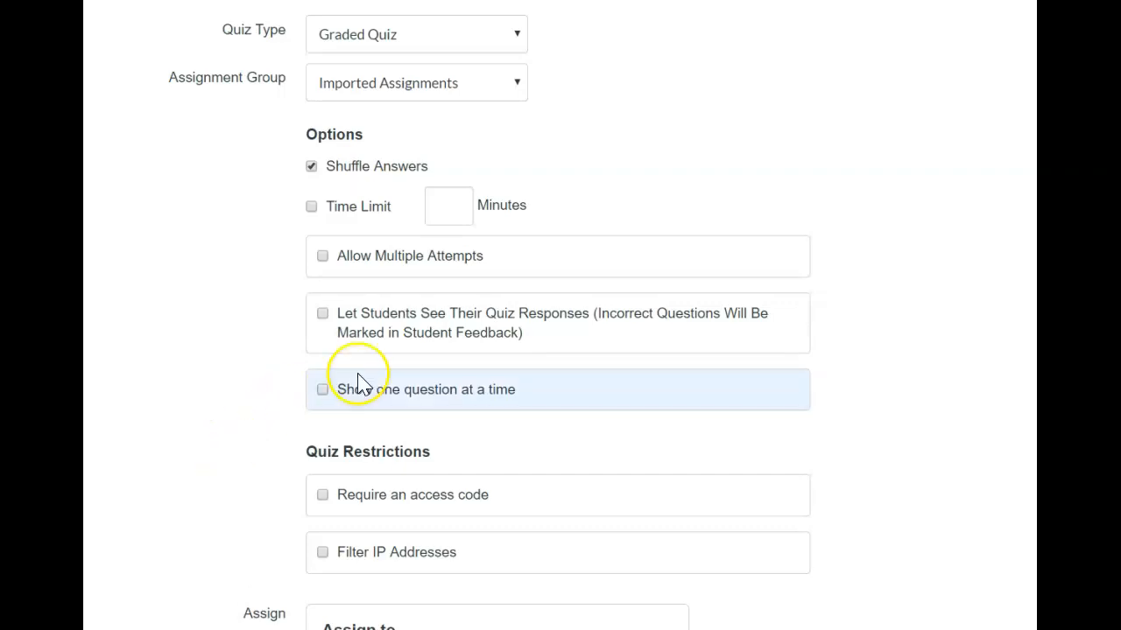
left_click(312, 208)
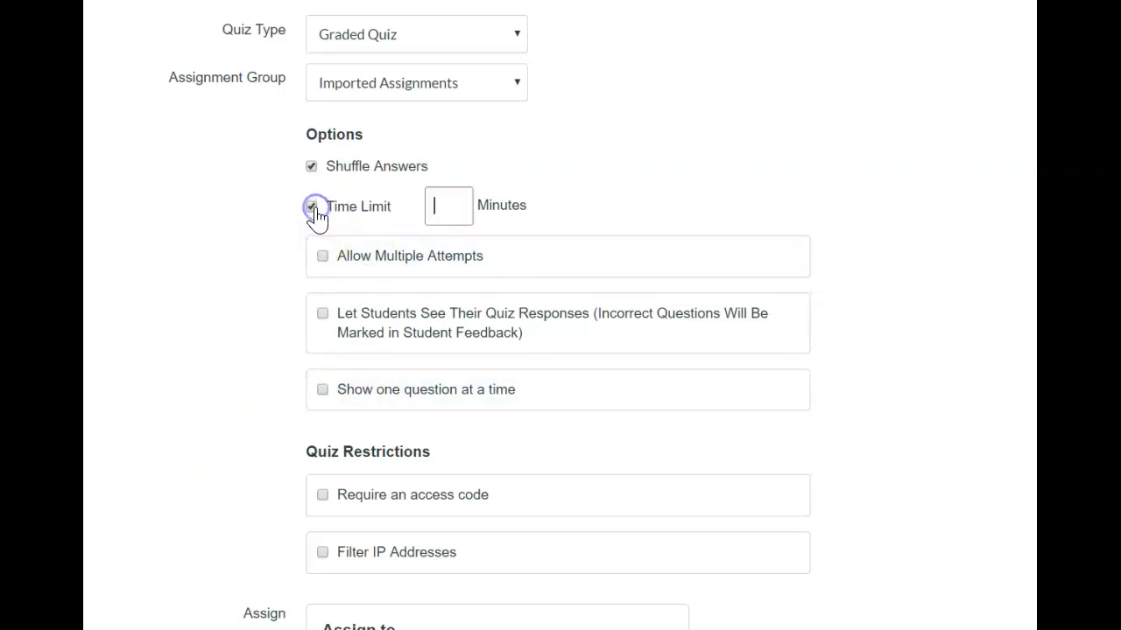
type("50")
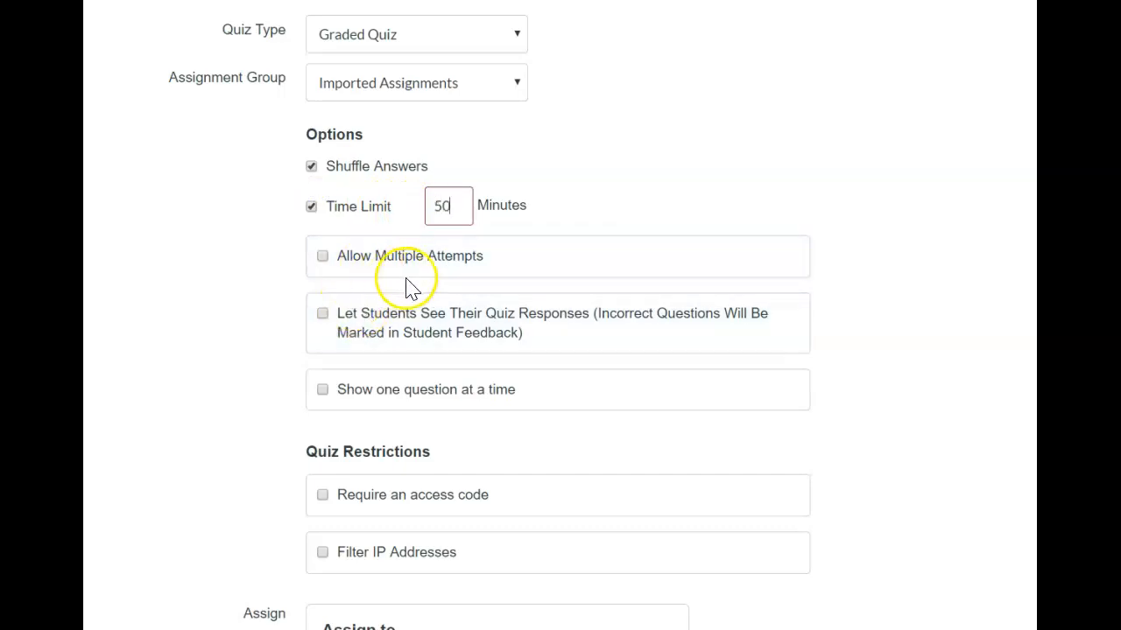
Step: Allow multiple attempts on the quiz and limit the allowed attempts to 2
left_click(324, 261)
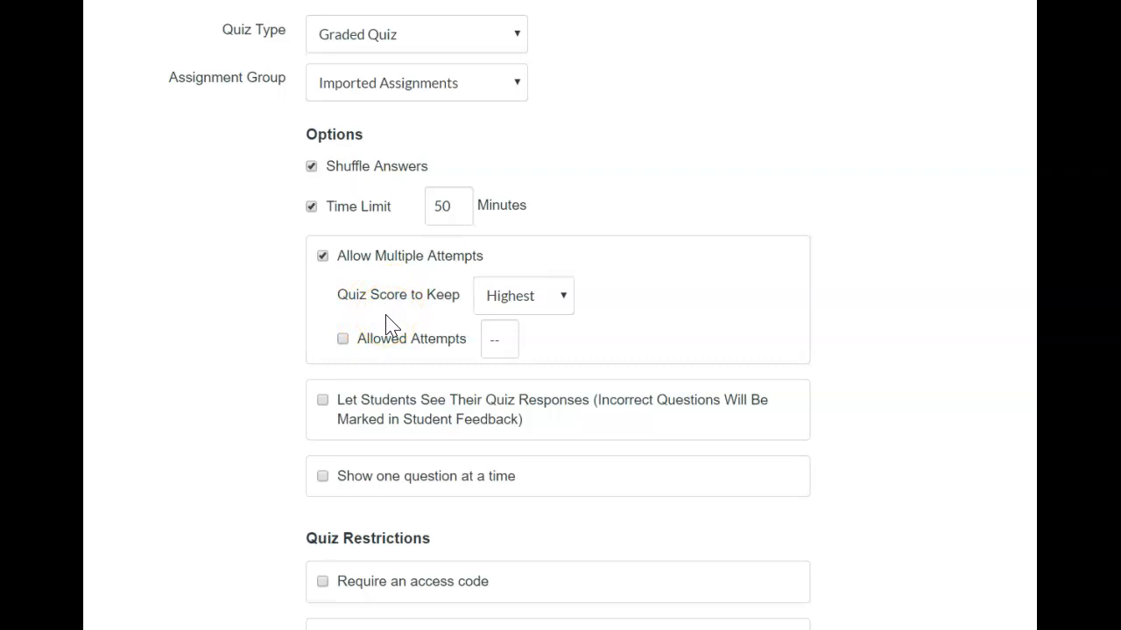
left_click(344, 341)
left_click_drag(500, 341, 475, 344)
type("2")
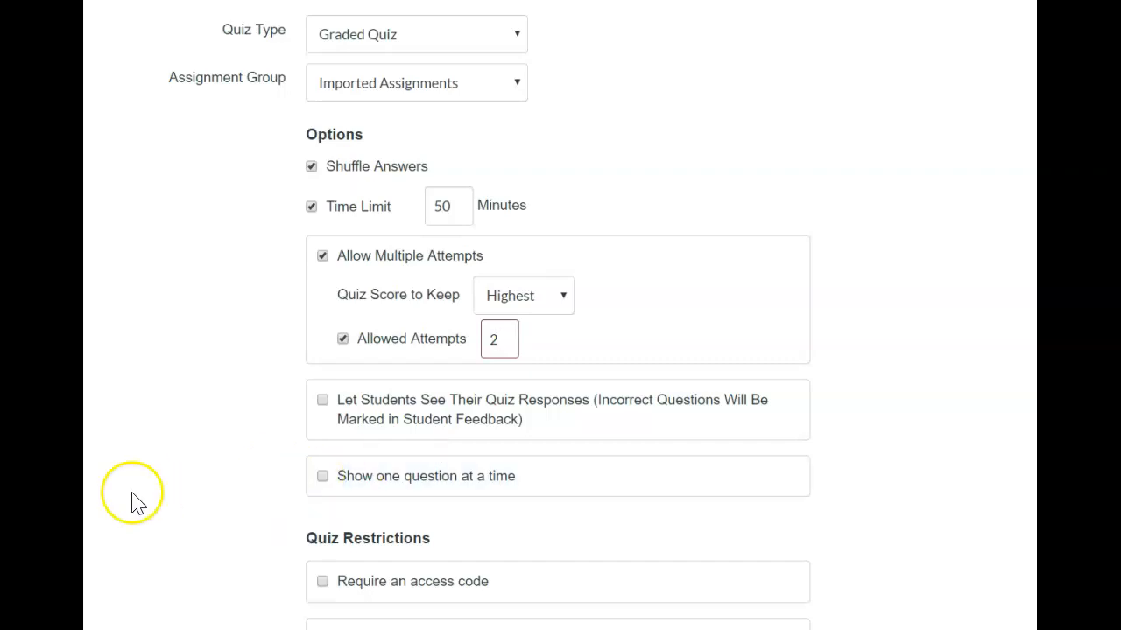
Step: Let students see their quiz responses, with incorrect questions marked in the student feedback
scroll(505, 321, "down", 3)
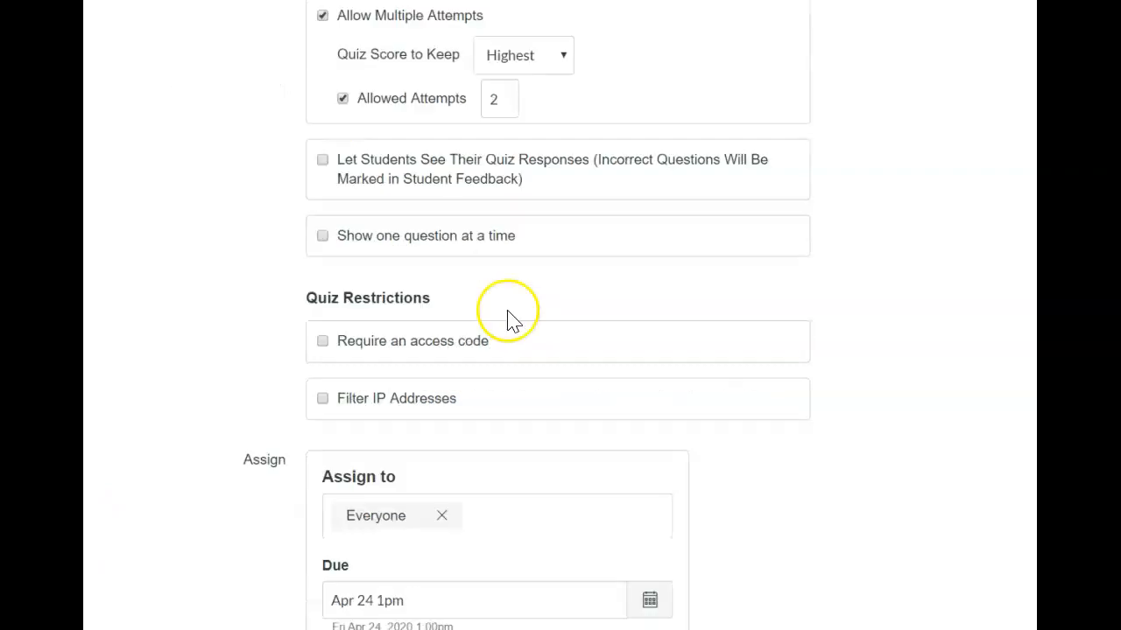
left_click(322, 163)
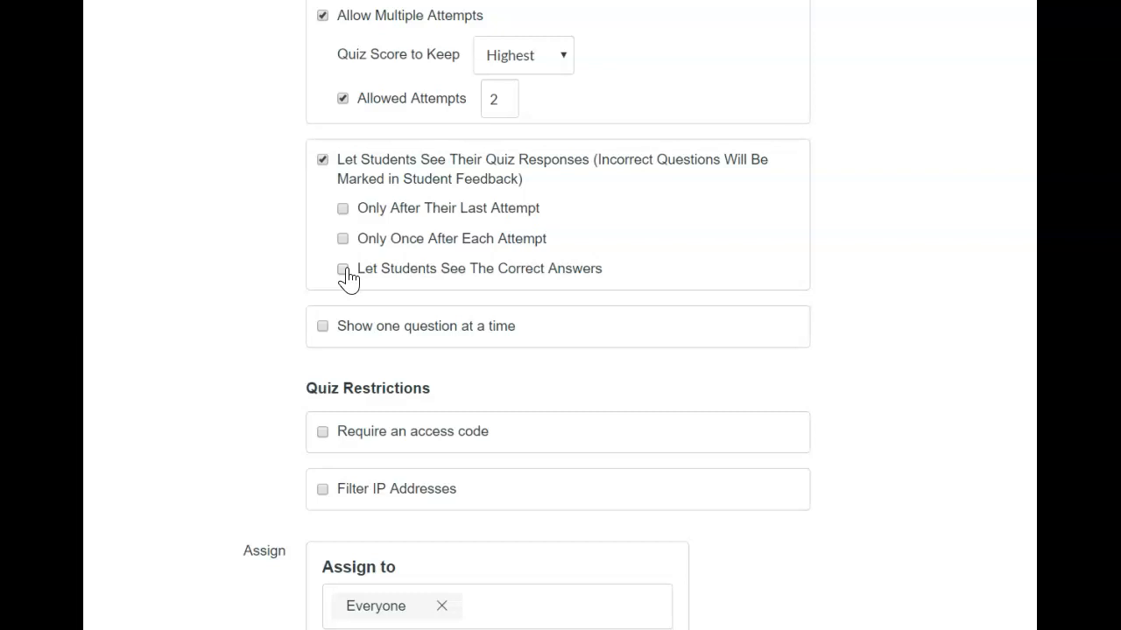
scroll(438, 267, "down", 1)
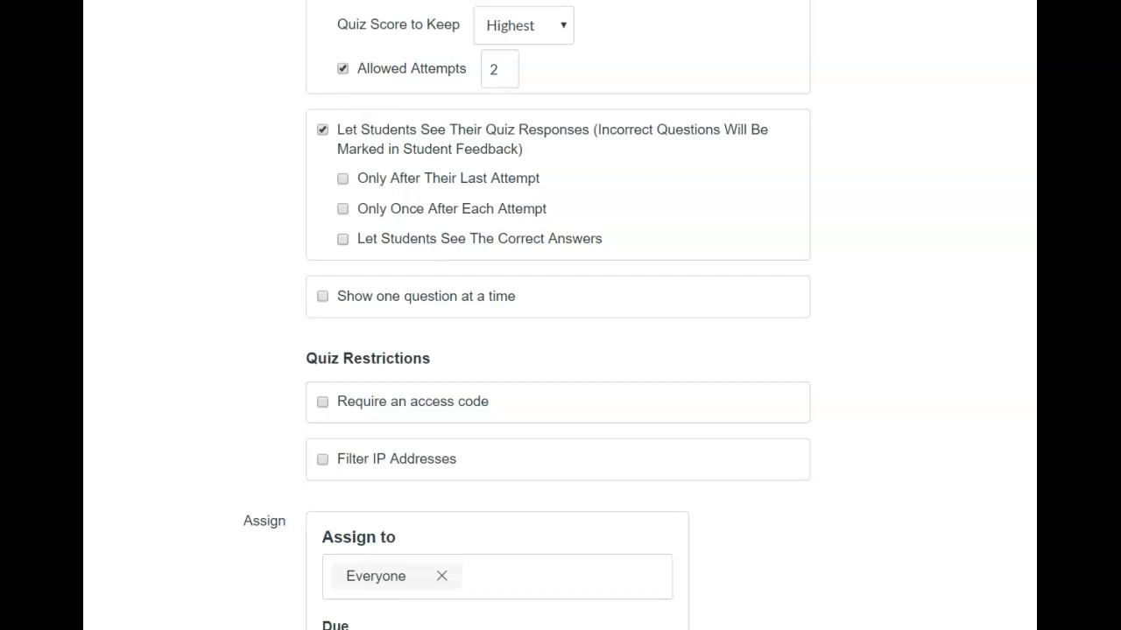
Step: Inspect the calendars for the quiz's Available from, Due and Until dates
scroll(830, 319, "down", 4)
left_click(758, 335)
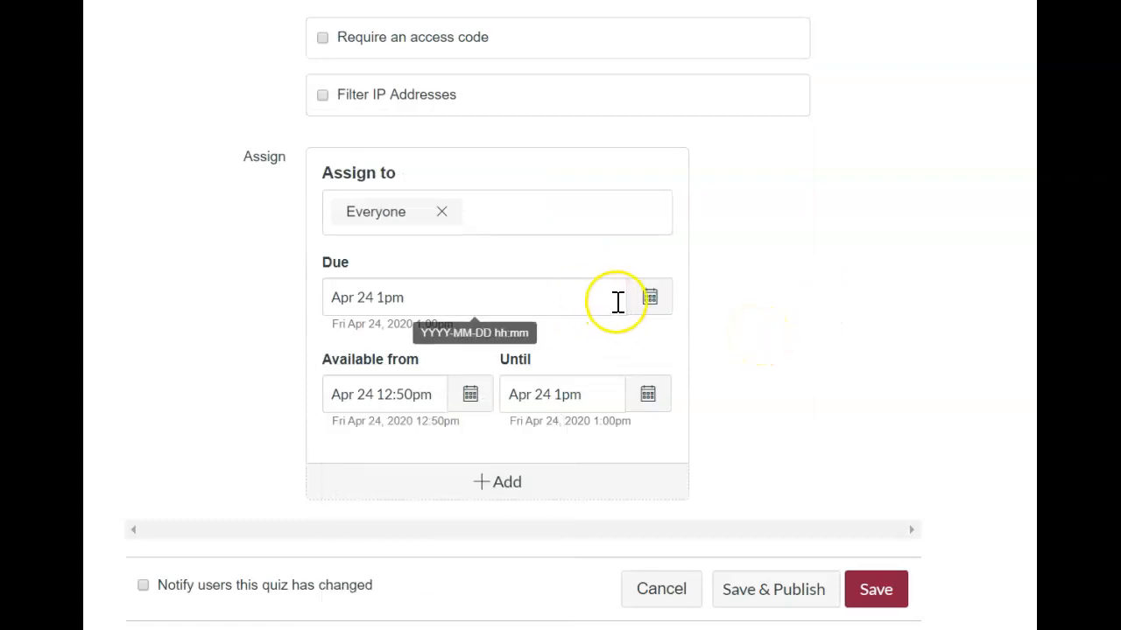
left_click(471, 399)
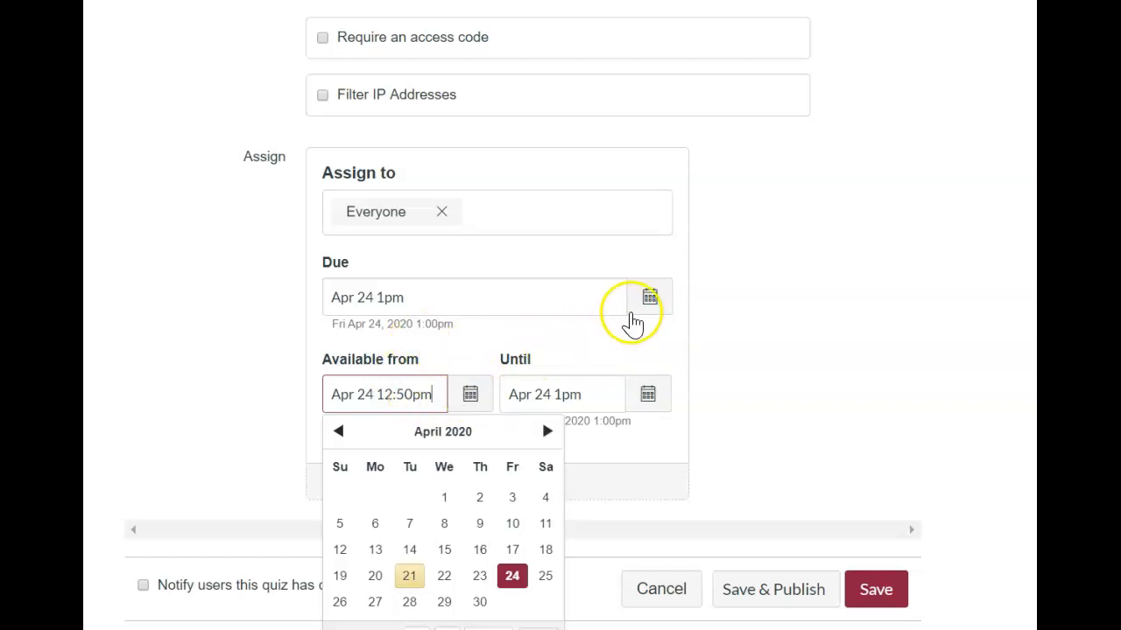
left_click(649, 306)
left_click(649, 394)
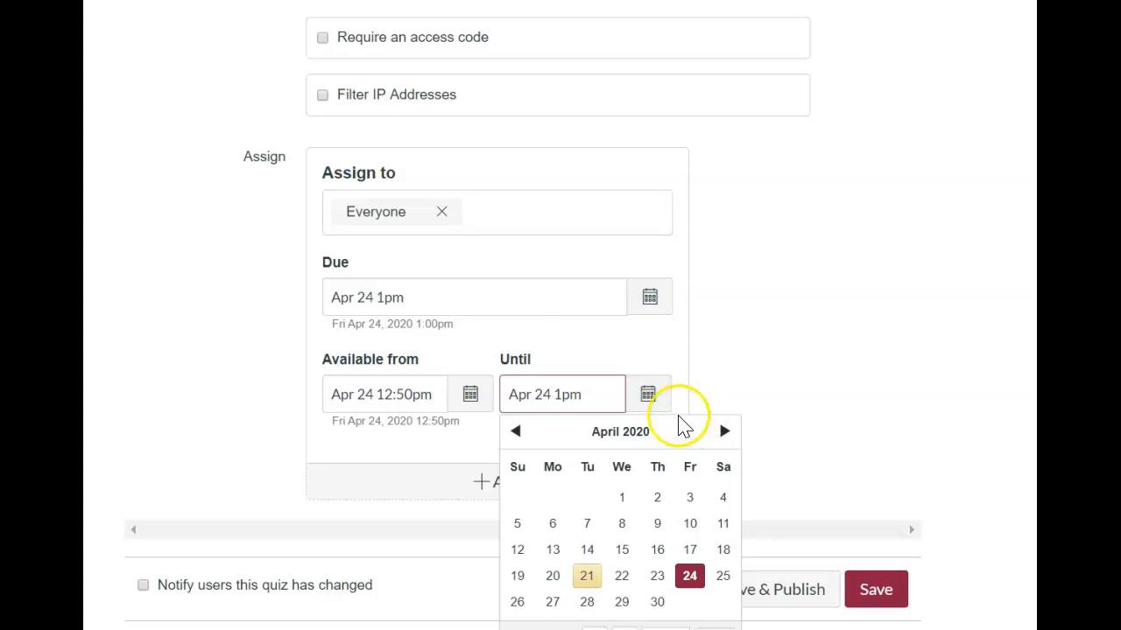
left_click(838, 460)
Step: Recheck the quiz options and assignment dates, and save and publish the quiz
left_click(873, 591)
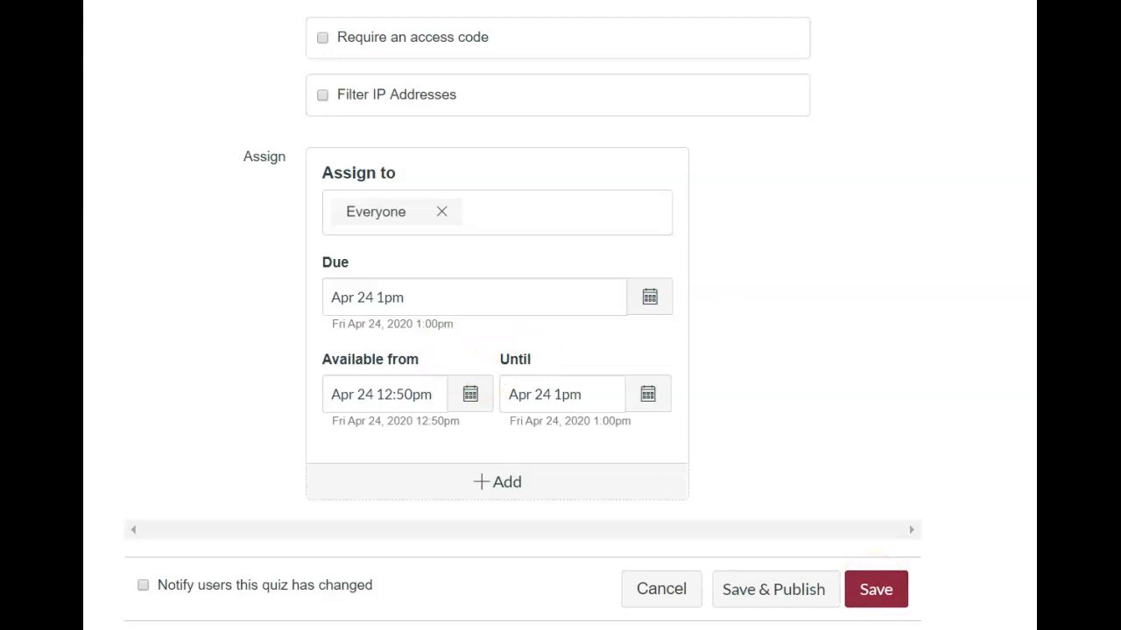
scroll(560, 315, "up", 5)
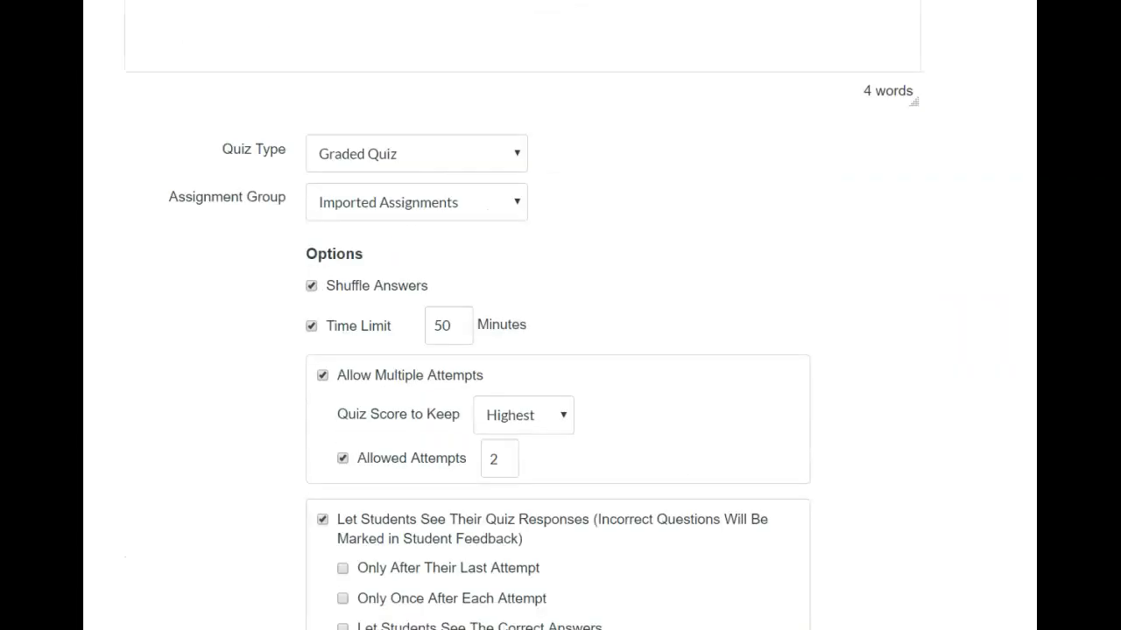
scroll(560, 315, "down", 4)
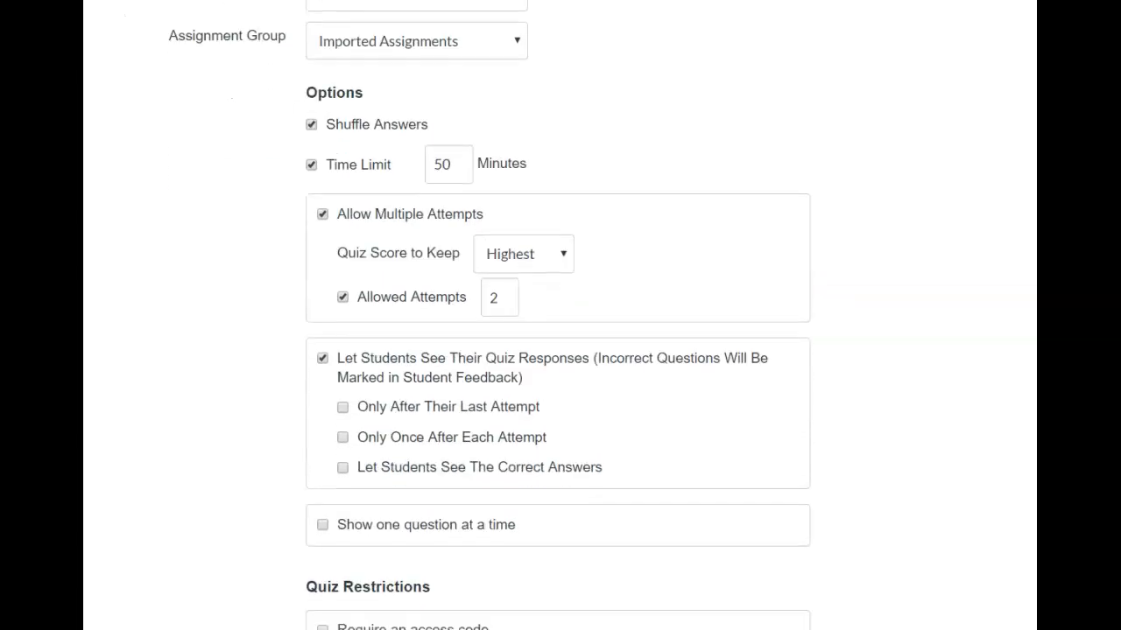
scroll(560, 315, "down", 4)
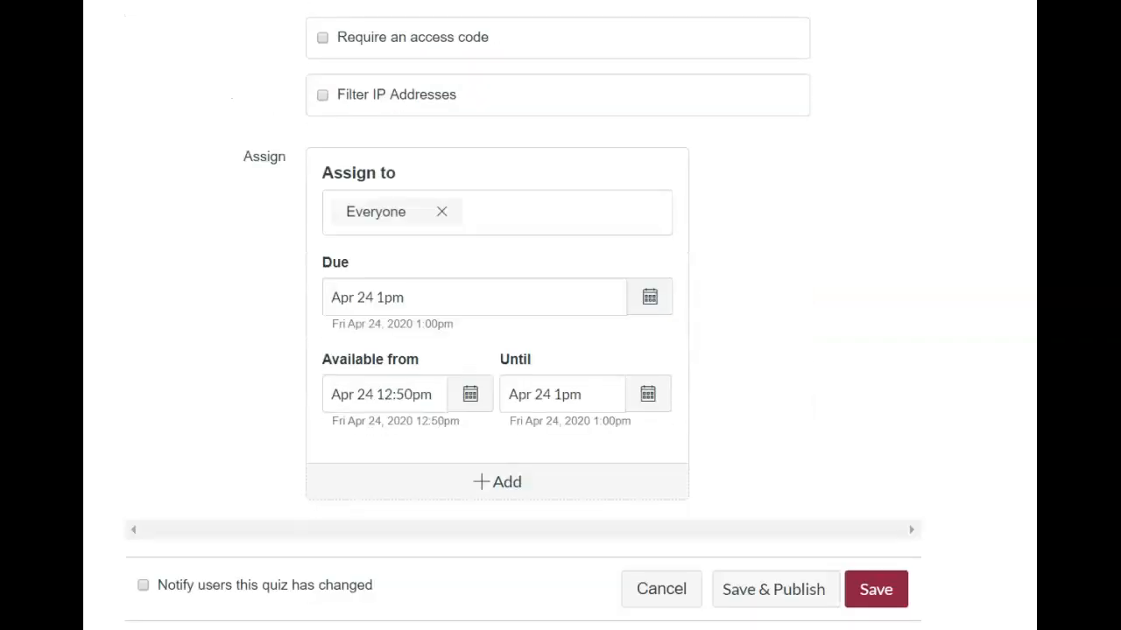
left_click(875, 590)
left_click(739, 598)
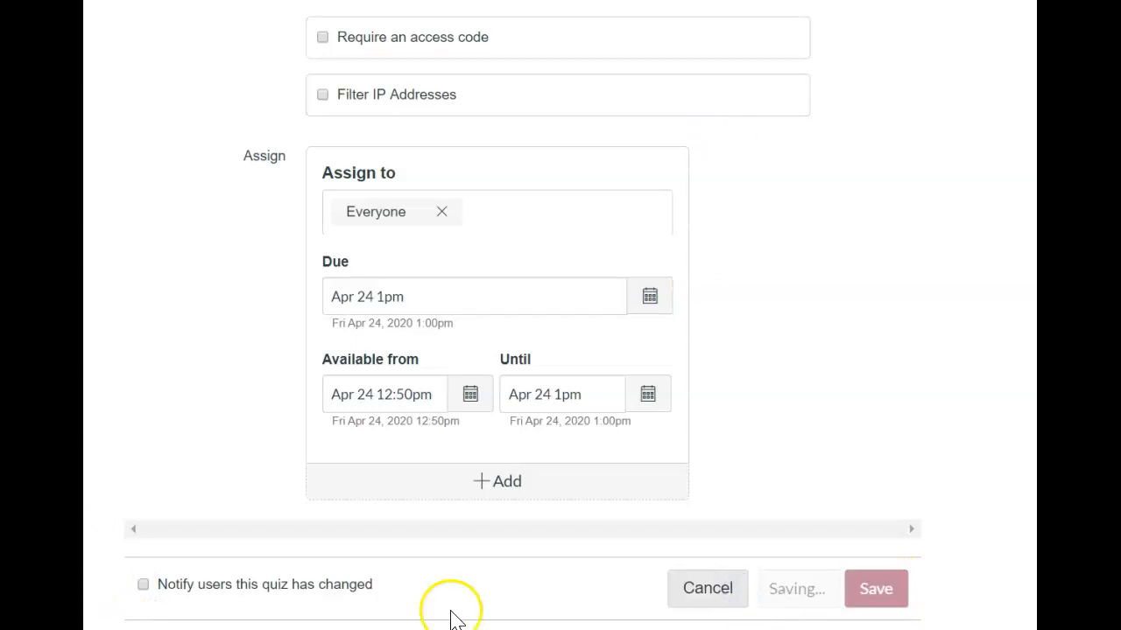